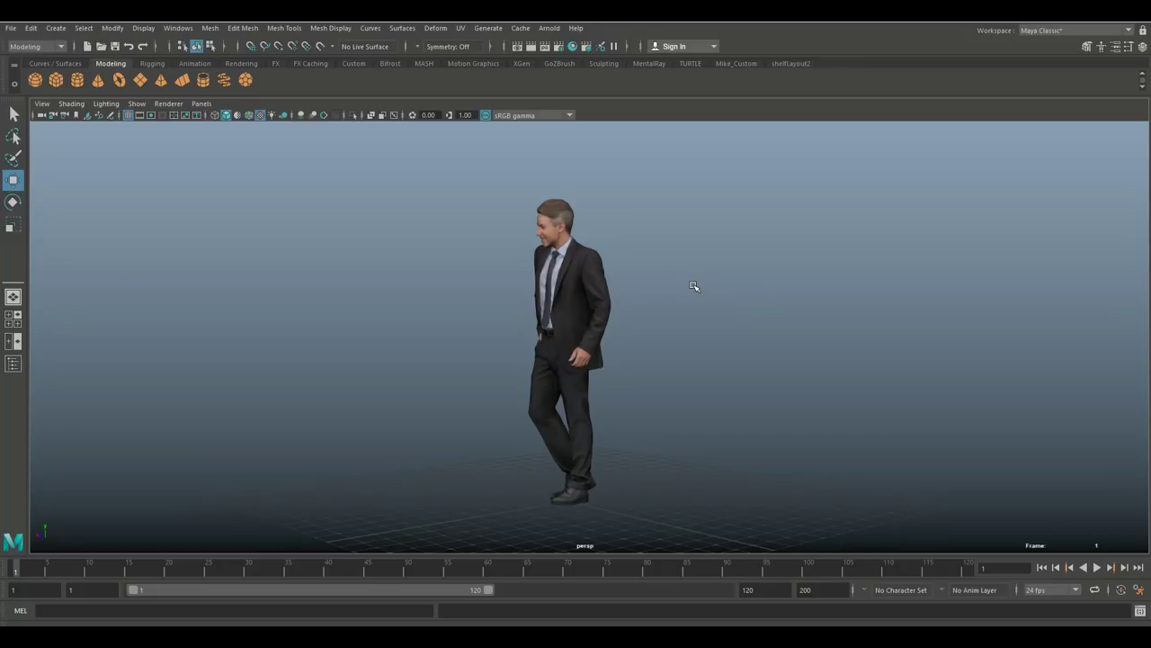
Select the character mesh and switch it to edge/vertex component mode.
{"action": "mouse_move", "coordinate": [685, 358]}
{"action": "left_mouse_down", "text": "alt"}
{"action": "mouse_move", "coordinate": [764, 388]}
{"action": "mouse_move", "coordinate": [770, 357]}
{"action": "mouse_move", "coordinate": [691, 344]}
{"action": "mouse_move", "coordinate": [737, 381]}
{"action": "mouse_move", "coordinate": [697, 380]}
{"action": "mouse_move", "coordinate": [688, 359]}
{"action": "mouse_move", "coordinate": [676, 366]}
{"action": "mouse_move", "coordinate": [679, 349]}
{"action": "mouse_move", "coordinate": [671, 375]}
{"action": "mouse_move", "coordinate": [714, 380]}
{"action": "mouse_move", "coordinate": [688, 369]}
{"action": "left_mouse_up", "text": "alt"}
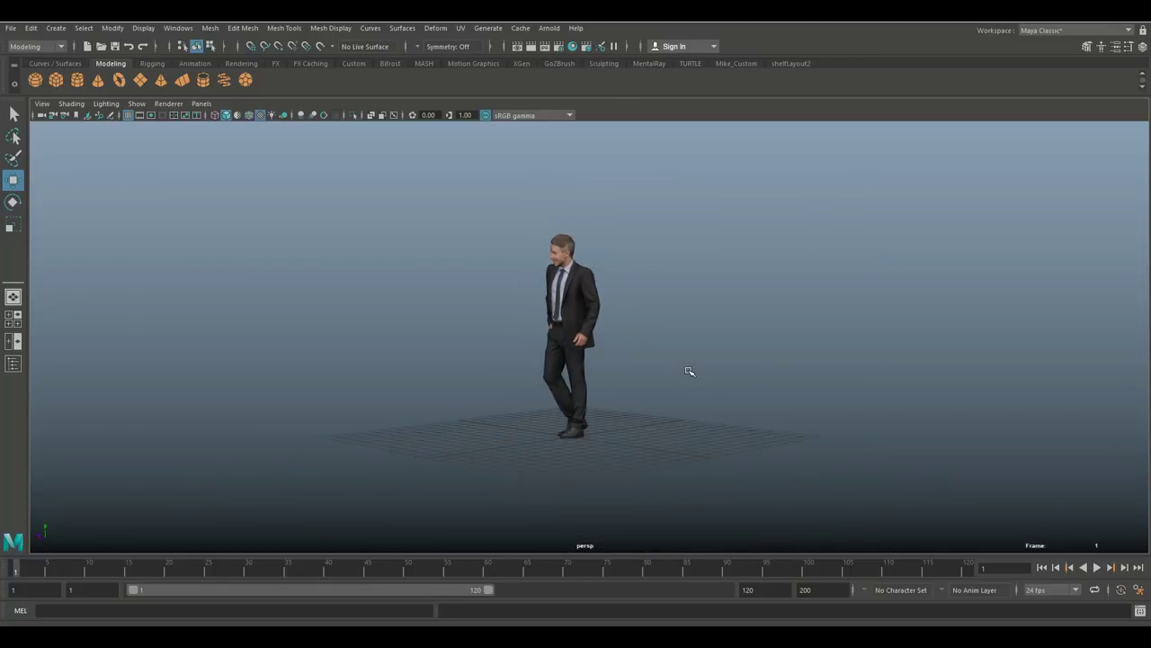
{"action": "mouse_move", "coordinate": [711, 371]}
{"action": "left_mouse_down", "text": "alt"}
{"action": "mouse_move", "coordinate": [694, 398]}
{"action": "mouse_move", "coordinate": [710, 398]}
{"action": "mouse_move", "coordinate": [710, 370]}
{"action": "left_mouse_up", "text": "alt"}
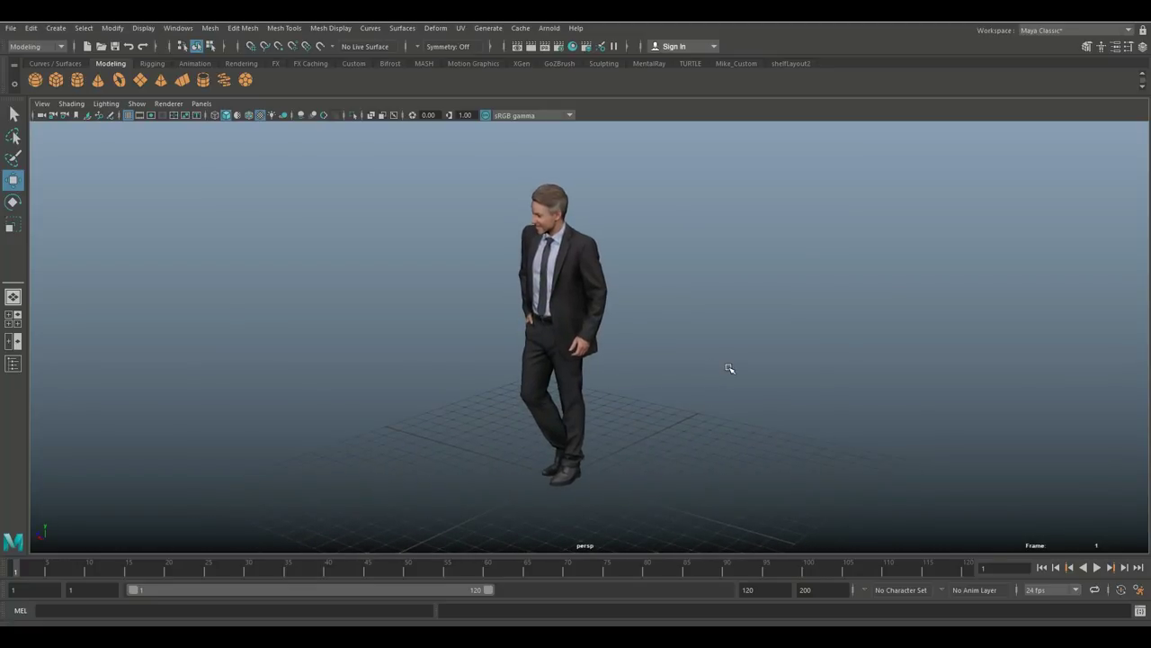
{"action": "right_click_drag", "start_coordinate": [729, 369], "coordinate": [723, 373], "text": "alt"}
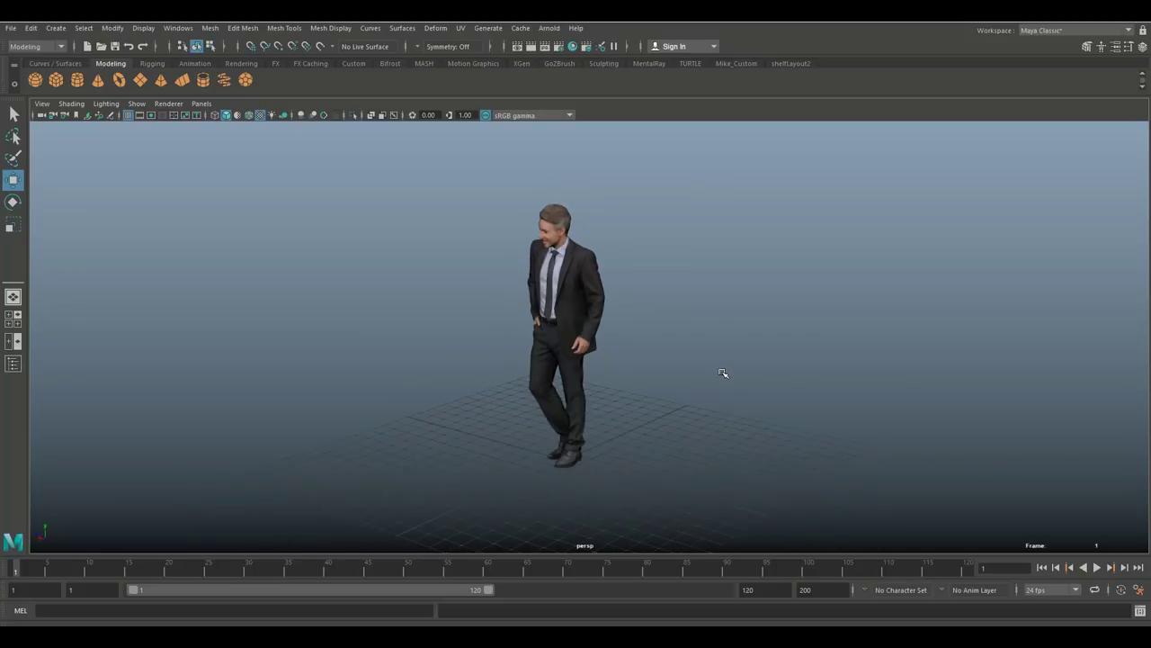
{"action": "scroll", "coordinate": [723, 372], "scroll_direction": "up", "scroll_amount": 2}
{"action": "left_click", "coordinate": [591, 266]}
{"action": "scroll", "coordinate": [606, 348], "scroll_direction": "up", "scroll_amount": 5}
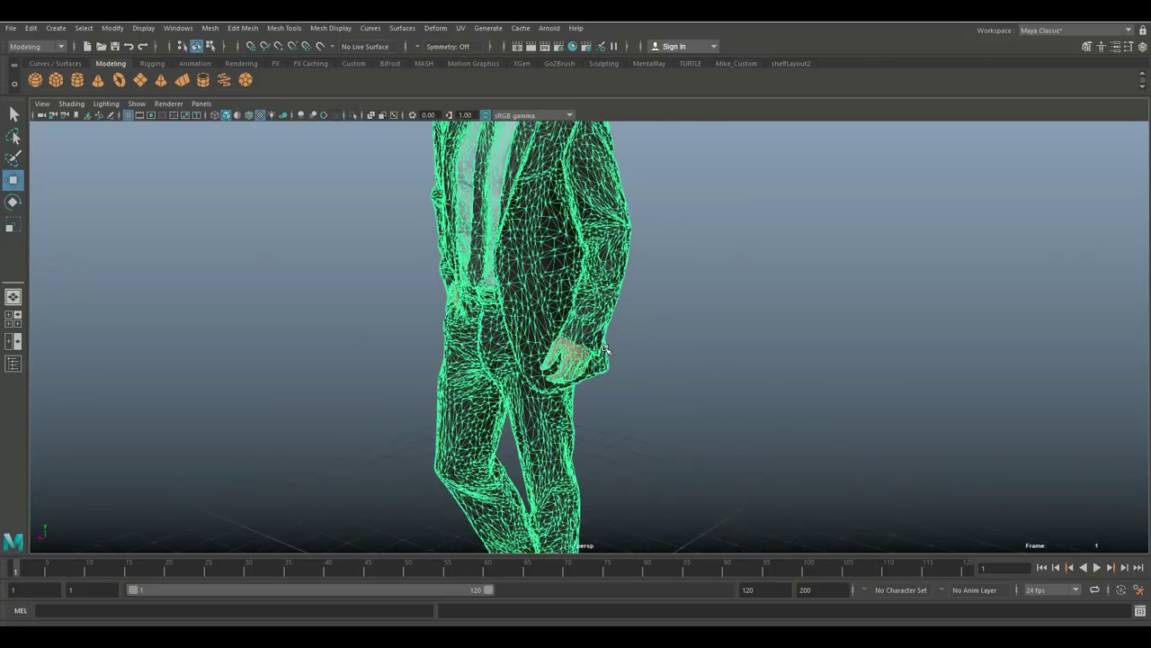
{"action": "right_click_drag", "start_coordinate": [517, 213], "coordinate": [517, 184]}
{"action": "scroll", "coordinate": [539, 297], "scroll_direction": "up", "scroll_amount": 3}
Test-drag a sleeve cuff vertex toward the hand, then undo the move.
{"action": "left_click", "coordinate": [570, 310]}
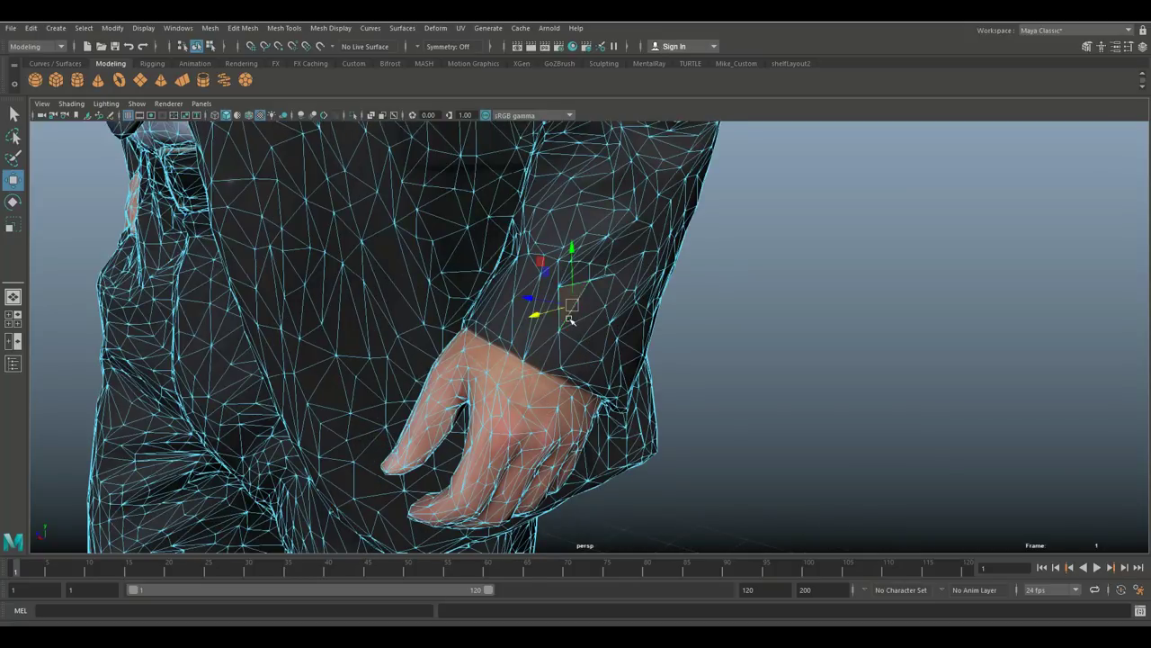
{"action": "left_click_drag", "start_coordinate": [550, 313], "coordinate": [467, 447]}
{"action": "key", "text": "ctrl+z"}
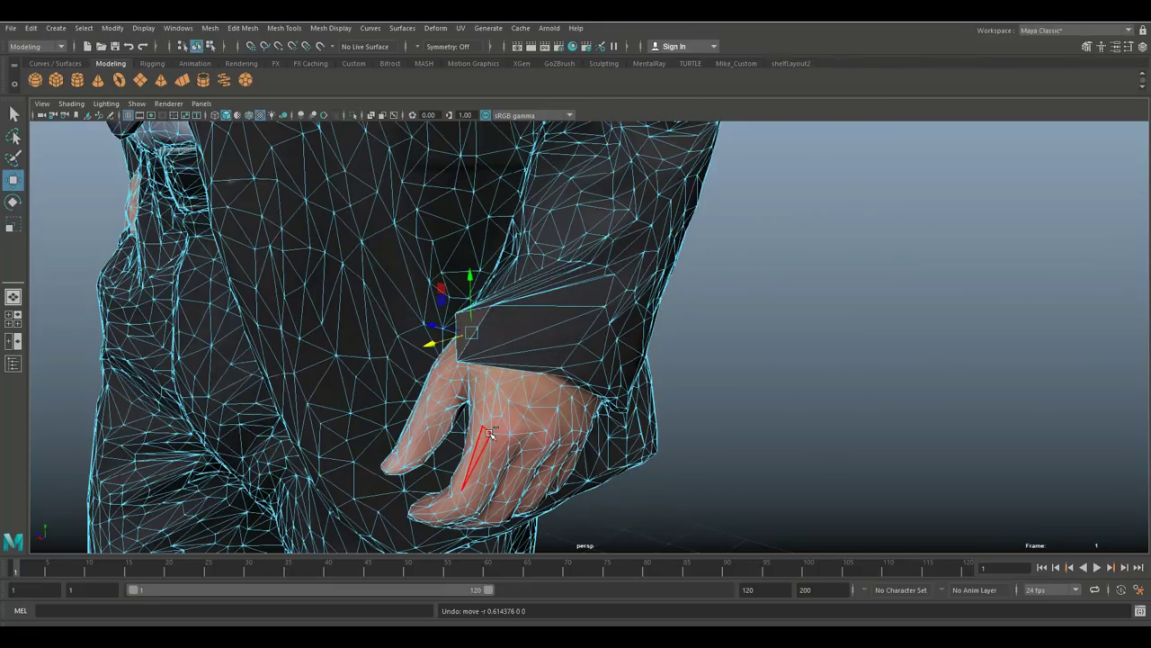
{"action": "key", "text": "ctrl+z"}
Select all the character's vertices and detach the mesh into separate faces with Edit Mesh > Detach.
{"action": "key", "text": "a"}
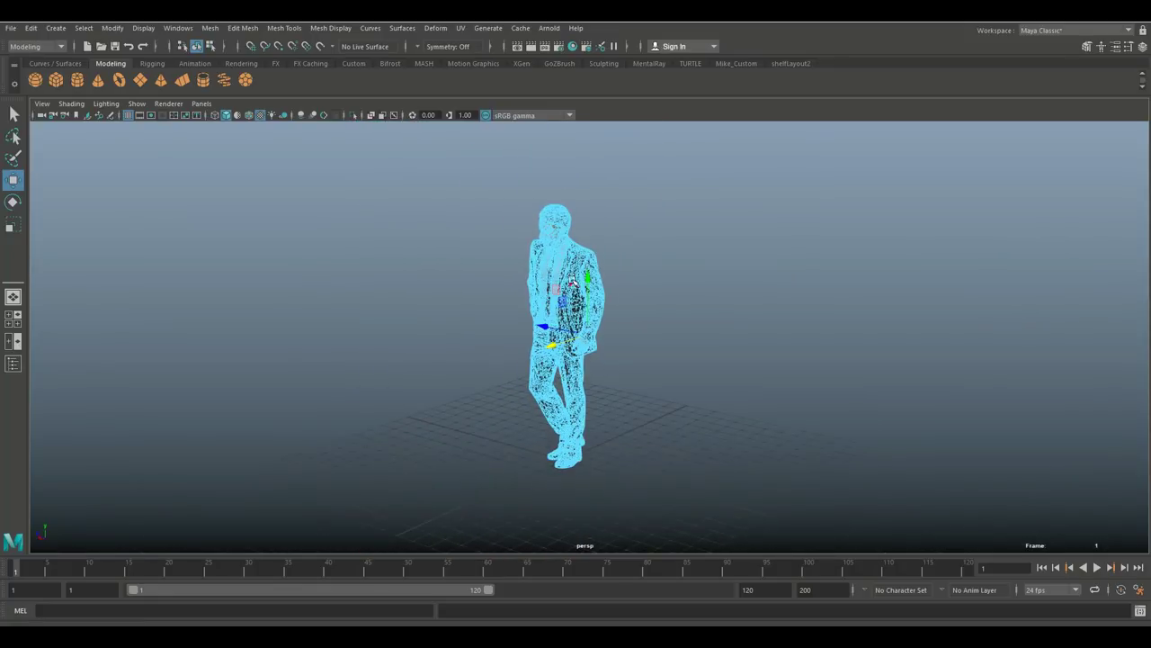
{"action": "right_click_drag", "start_coordinate": [566, 258], "coordinate": [566, 225]}
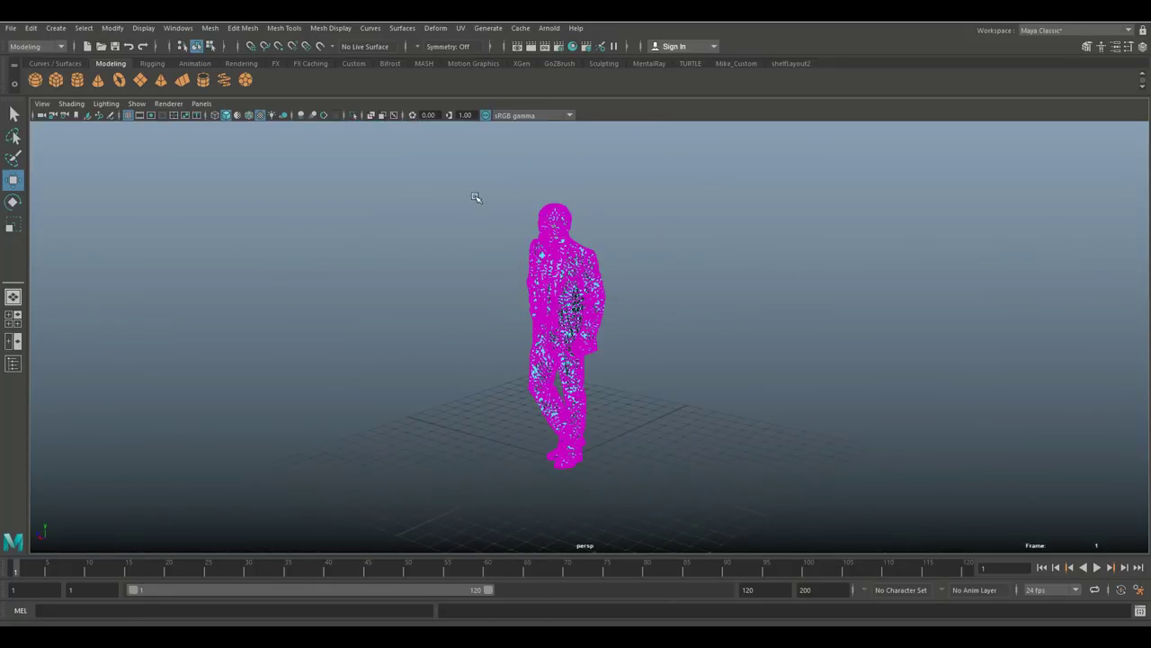
{"action": "left_click_drag", "start_coordinate": [475, 196], "coordinate": [681, 567]}
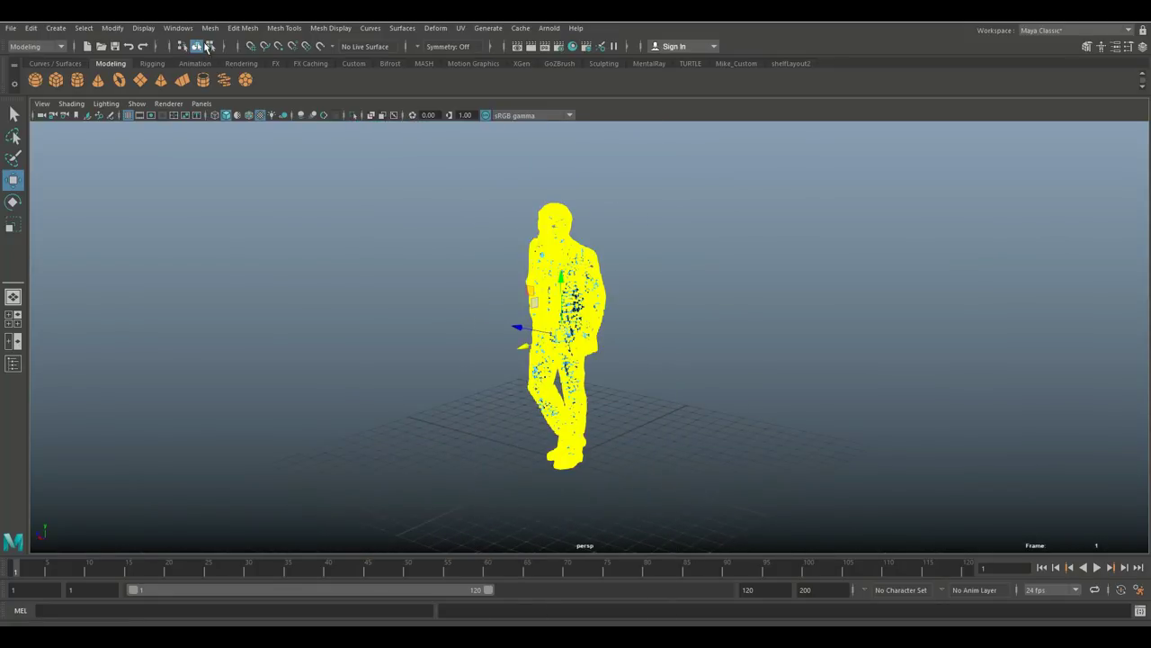
{"action": "left_click", "coordinate": [239, 30]}
{"action": "left_click", "coordinate": [269, 130]}
Test-pull three triangular faces off the sleeve, then undo the moves.
{"action": "scroll", "coordinate": [566, 311], "scroll_direction": "up", "scroll_amount": 6}
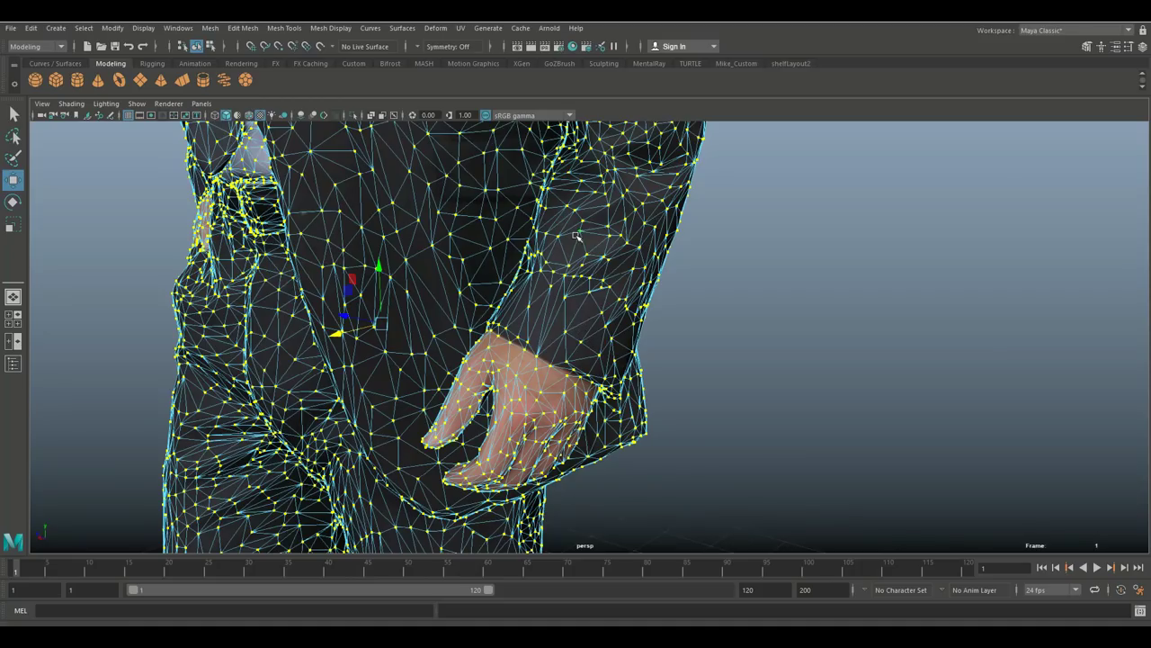
{"action": "right_click_drag", "start_coordinate": [575, 236], "coordinate": [568, 279]}
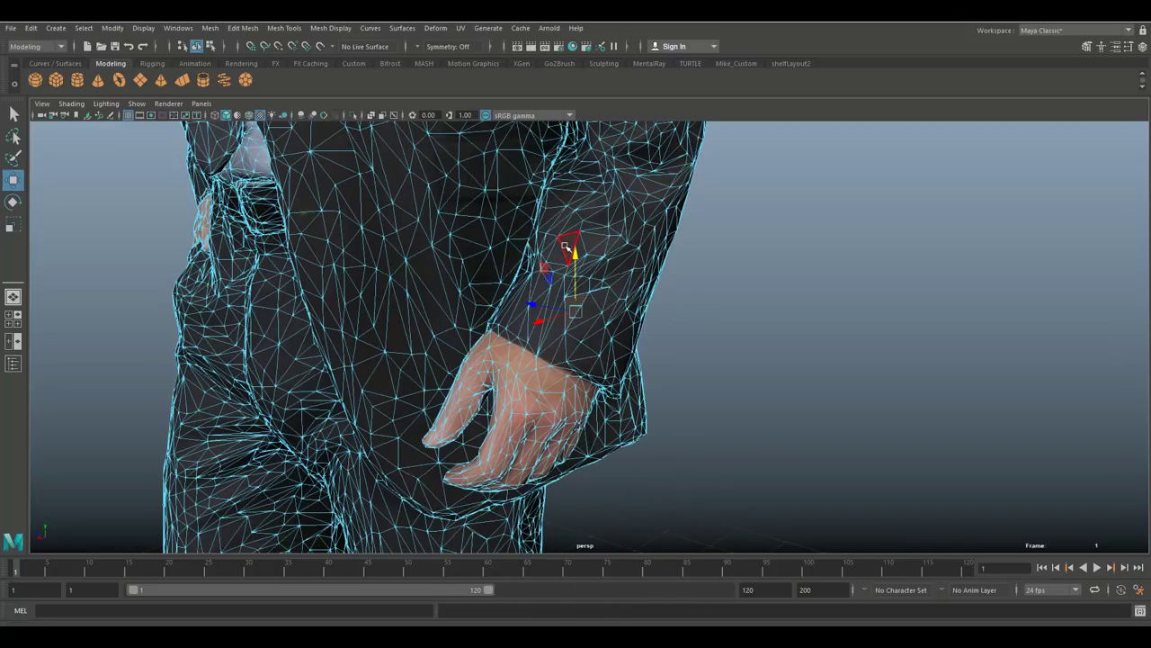
{"action": "left_click", "coordinate": [574, 289]}
{"action": "left_click_drag", "start_coordinate": [540, 255], "coordinate": [765, 249]}
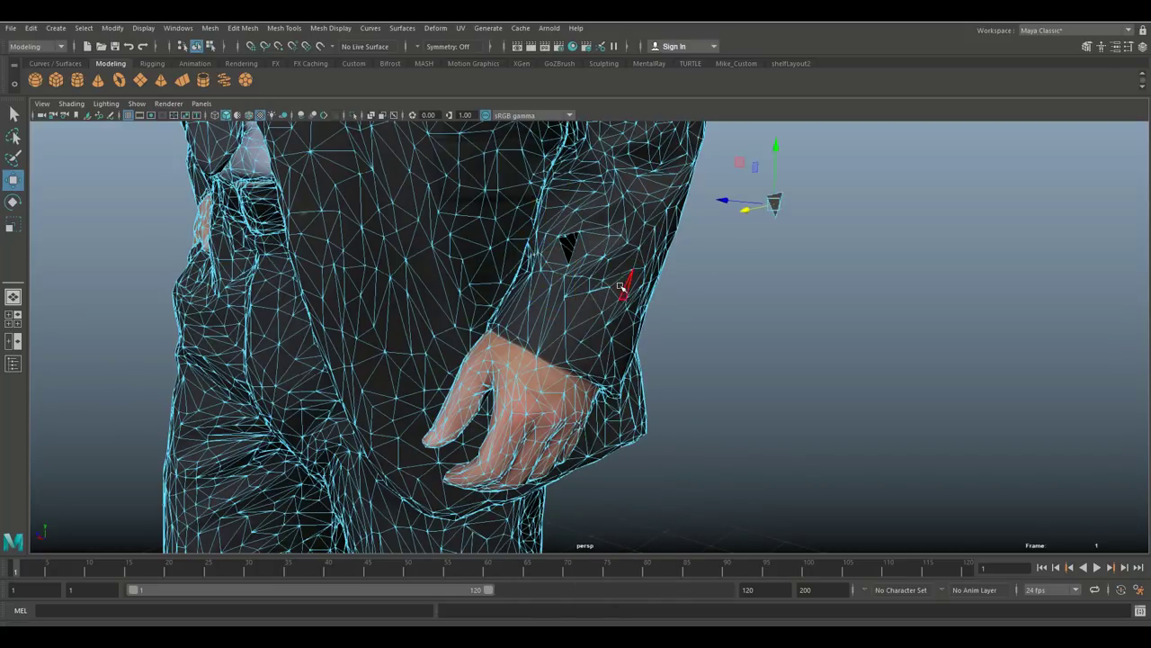
{"action": "left_click", "coordinate": [595, 310]}
{"action": "left_click_drag", "start_coordinate": [595, 310], "coordinate": [700, 309]}
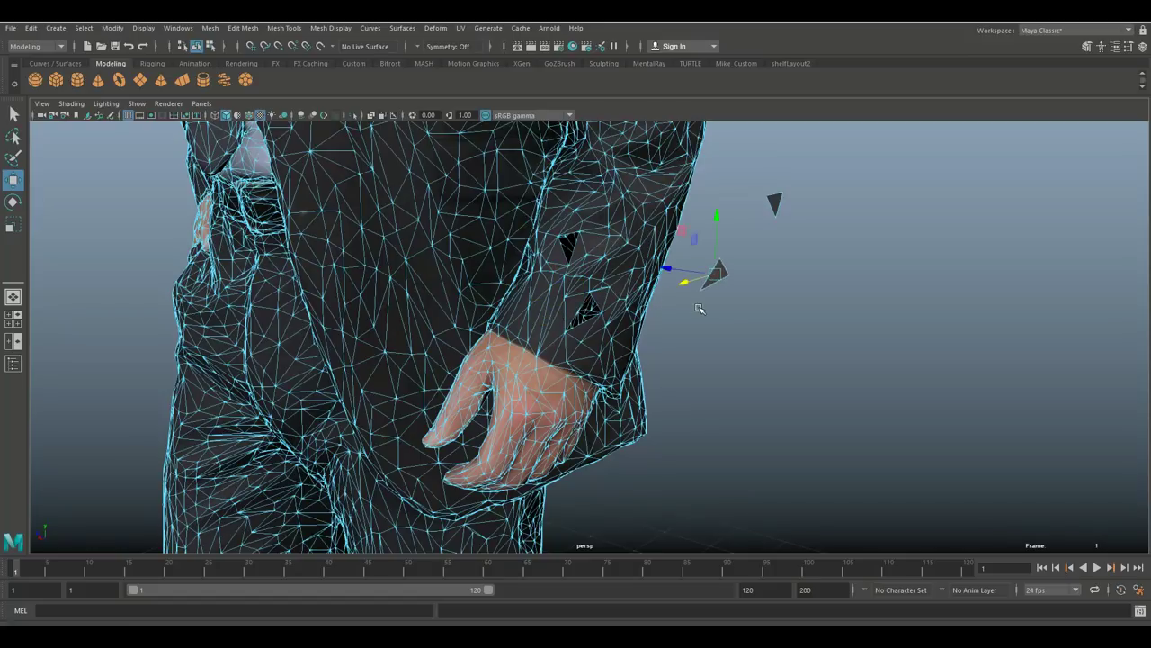
{"action": "left_click", "coordinate": [593, 346]}
{"action": "left_click_drag", "start_coordinate": [586, 335], "coordinate": [700, 371]}
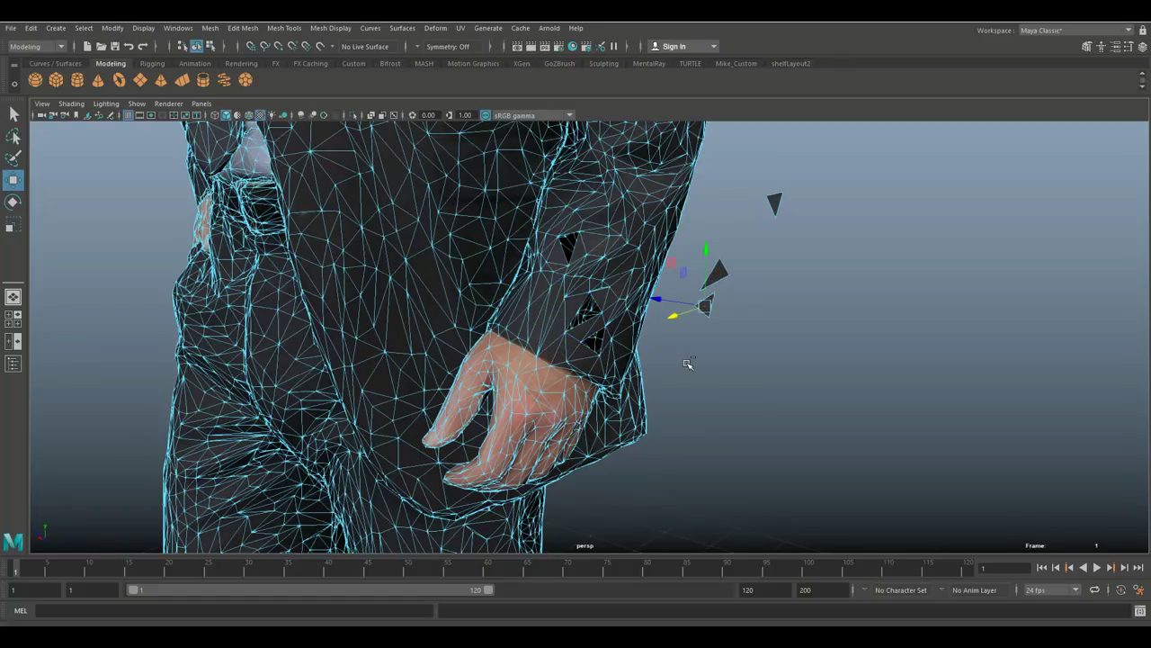
{"action": "key", "text": "ctrl+z"}
{"action": "key", "text": "ctrl+z"}
{"action": "key", "text": "ctrl+z"}
{"action": "key", "text": "ctrl+z"}
{"action": "key", "text": "ctrl+z"}
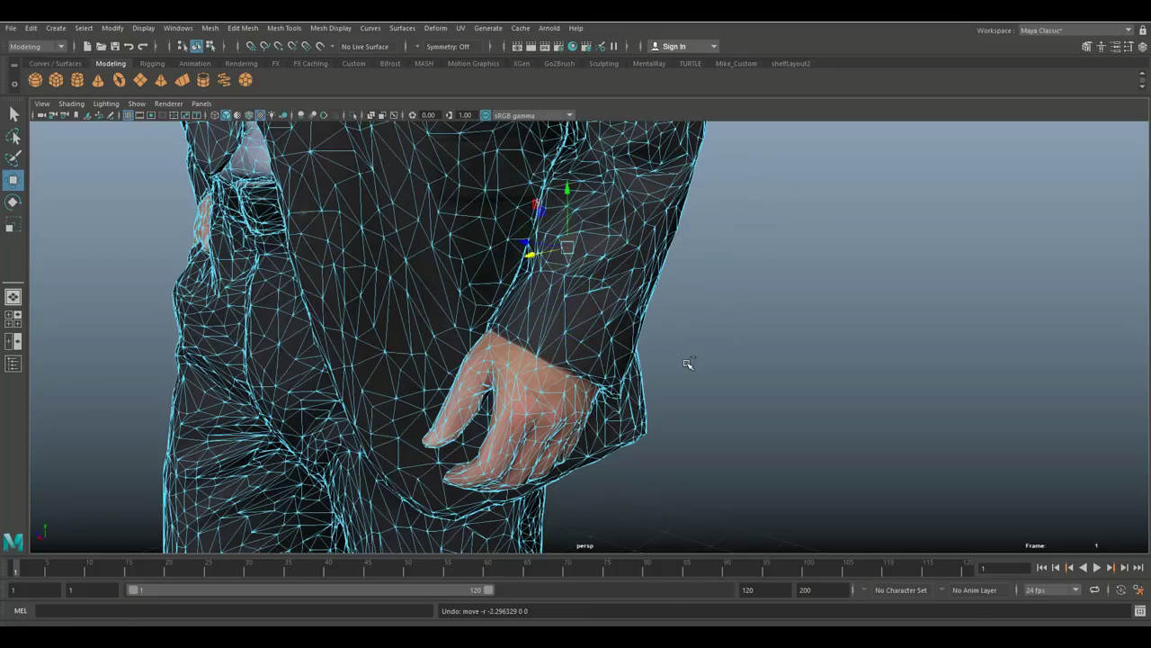
{"action": "scroll", "coordinate": [688, 363], "scroll_direction": "down", "scroll_amount": 6}
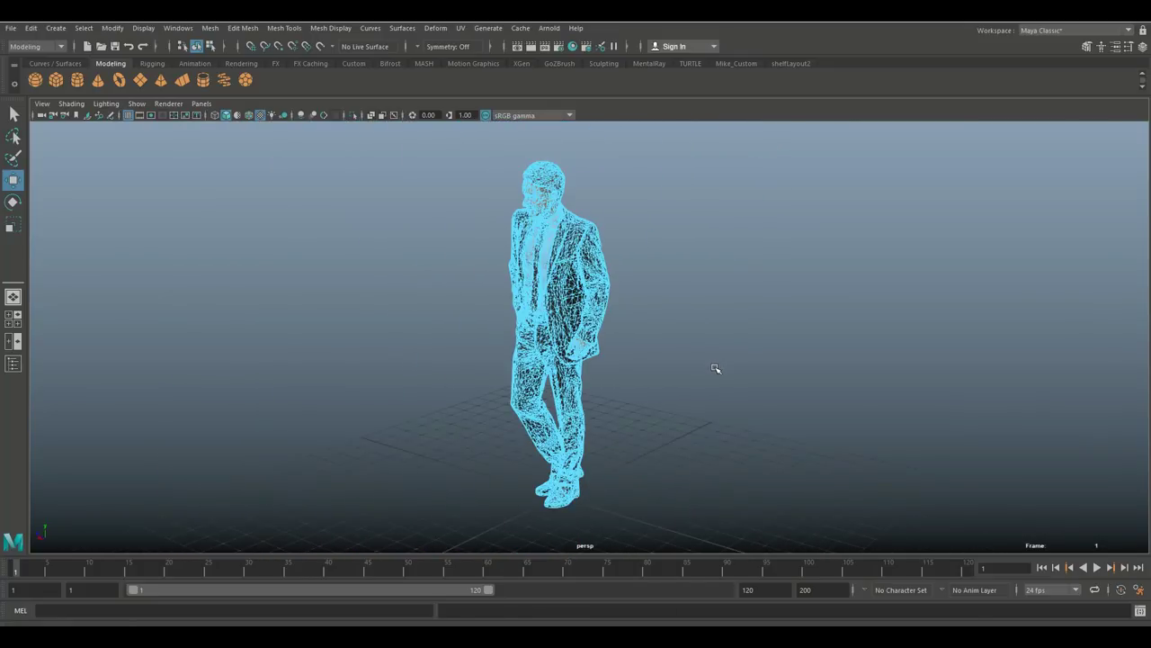
Select the whole figure, switch to the FX menu set and create nCloth from it.
{"action": "left_click_drag", "start_coordinate": [715, 369], "coordinate": [678, 386], "text": "alt"}
{"action": "scroll", "coordinate": [694, 360], "scroll_direction": "down", "scroll_amount": 3}
{"action": "scroll", "coordinate": [678, 384], "scroll_direction": "up", "scroll_amount": 1}
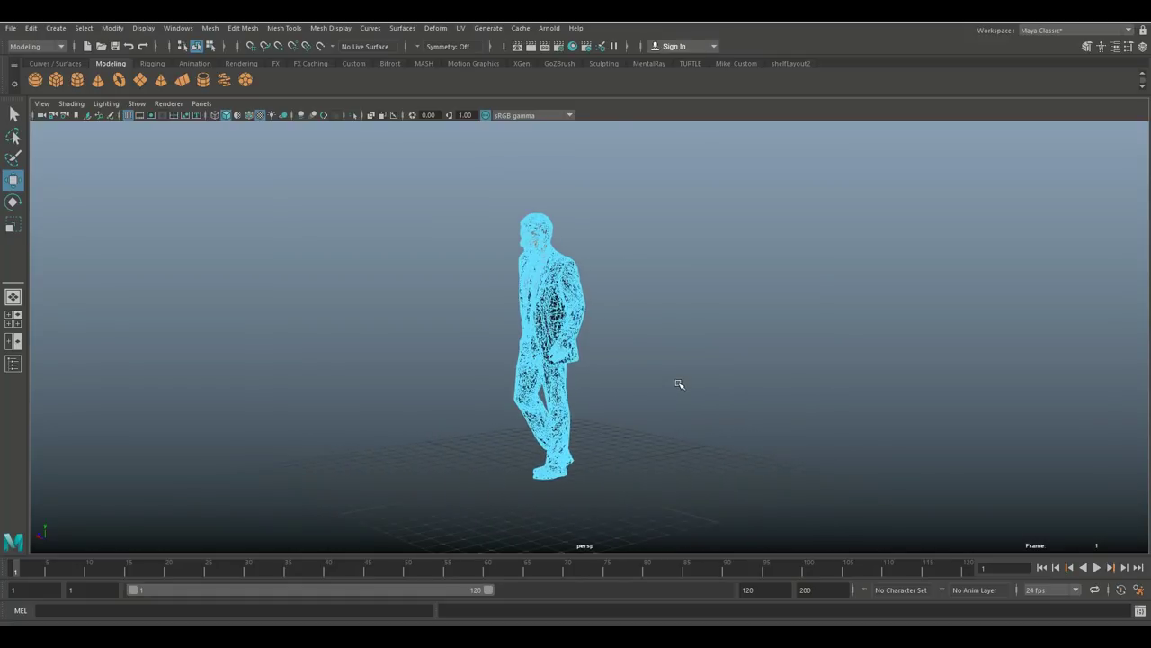
{"action": "mouse_move", "coordinate": [679, 384]}
{"action": "middle_mouse_down", "text": "alt"}
{"action": "mouse_move", "coordinate": [690, 356]}
{"action": "mouse_move", "coordinate": [700, 374]}
{"action": "middle_mouse_up", "text": "alt"}
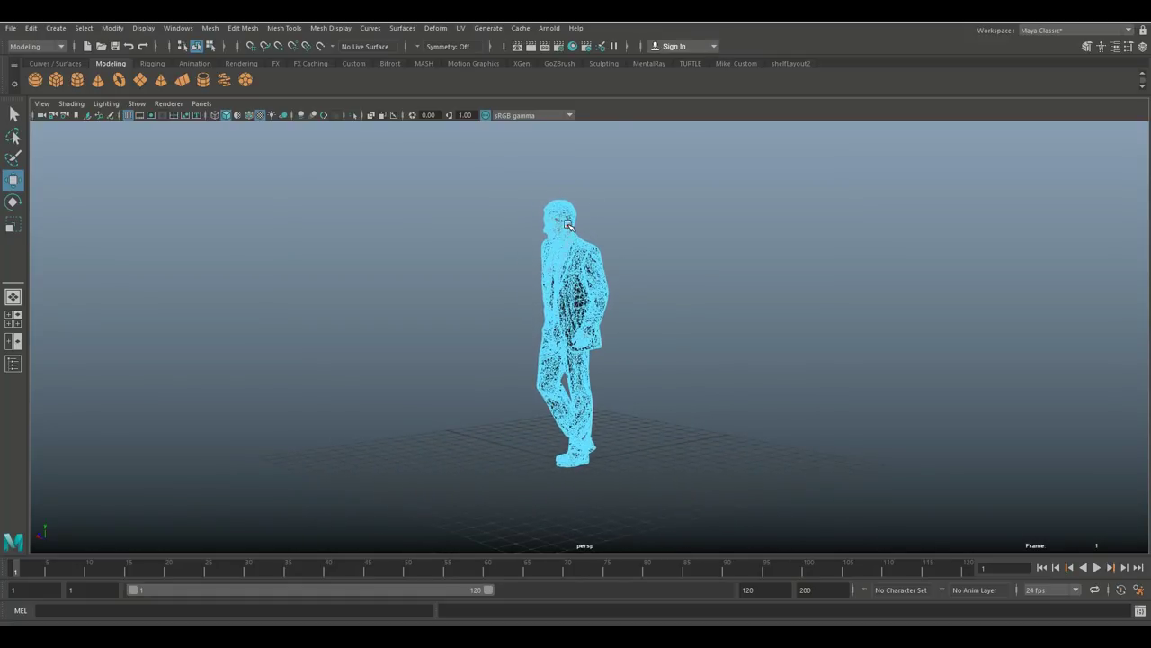
{"action": "right_click_drag", "start_coordinate": [569, 227], "coordinate": [623, 203]}
{"action": "left_click", "coordinate": [38, 48]}
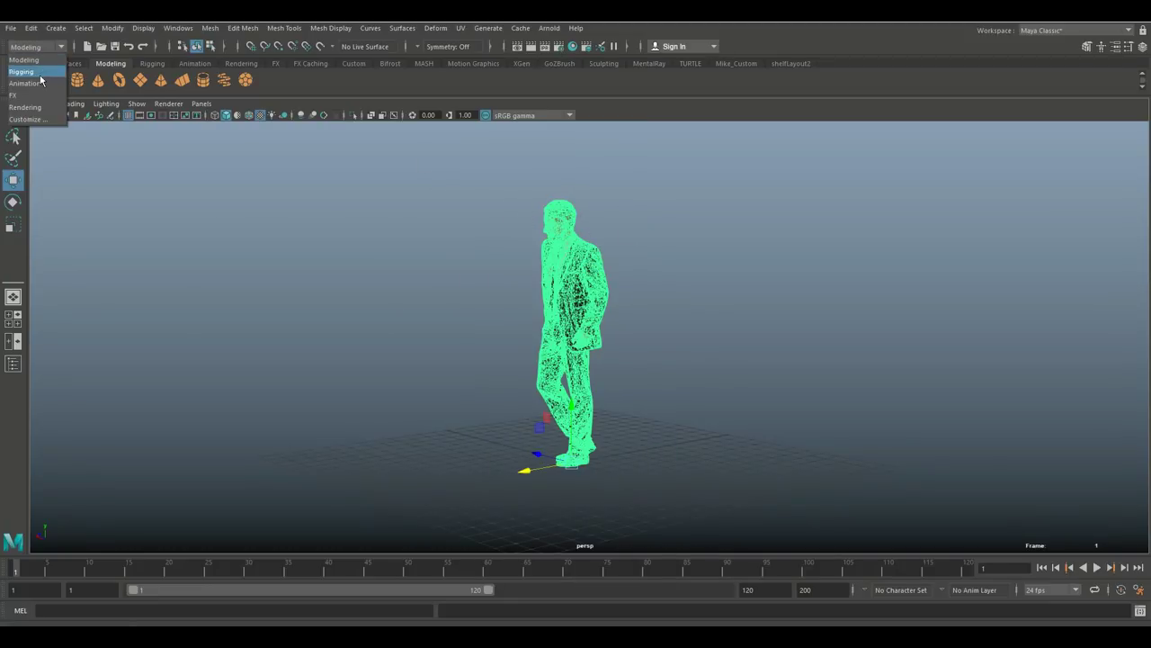
{"action": "left_click", "coordinate": [35, 95]}
{"action": "left_click", "coordinate": [281, 30]}
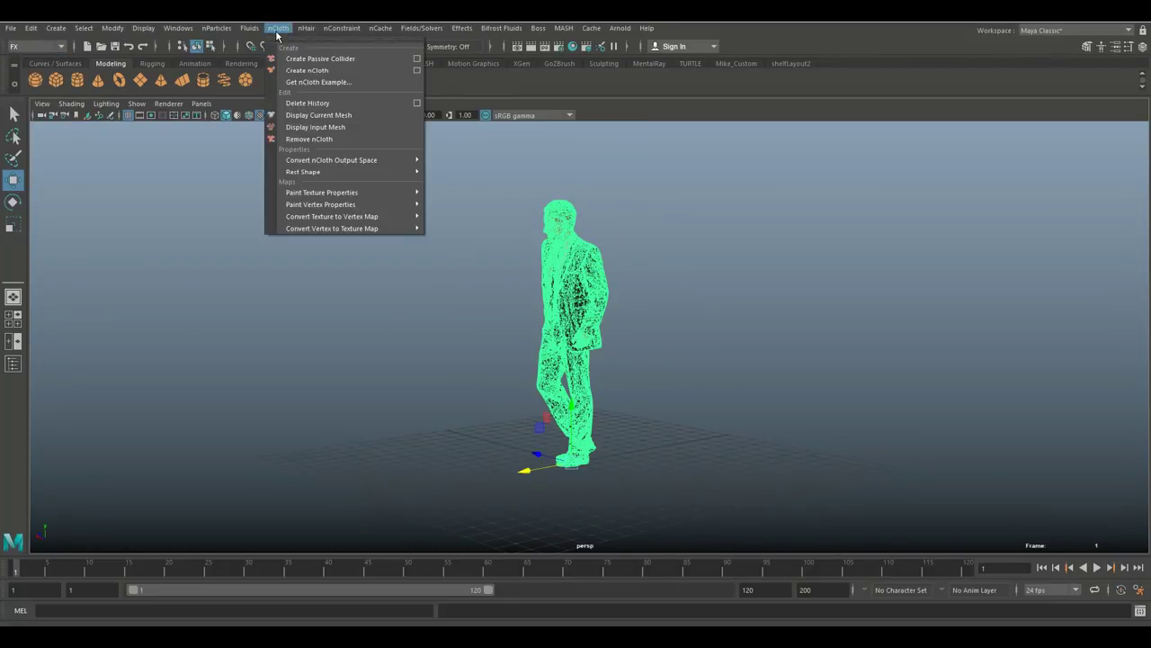
{"action": "left_click", "coordinate": [329, 75]}
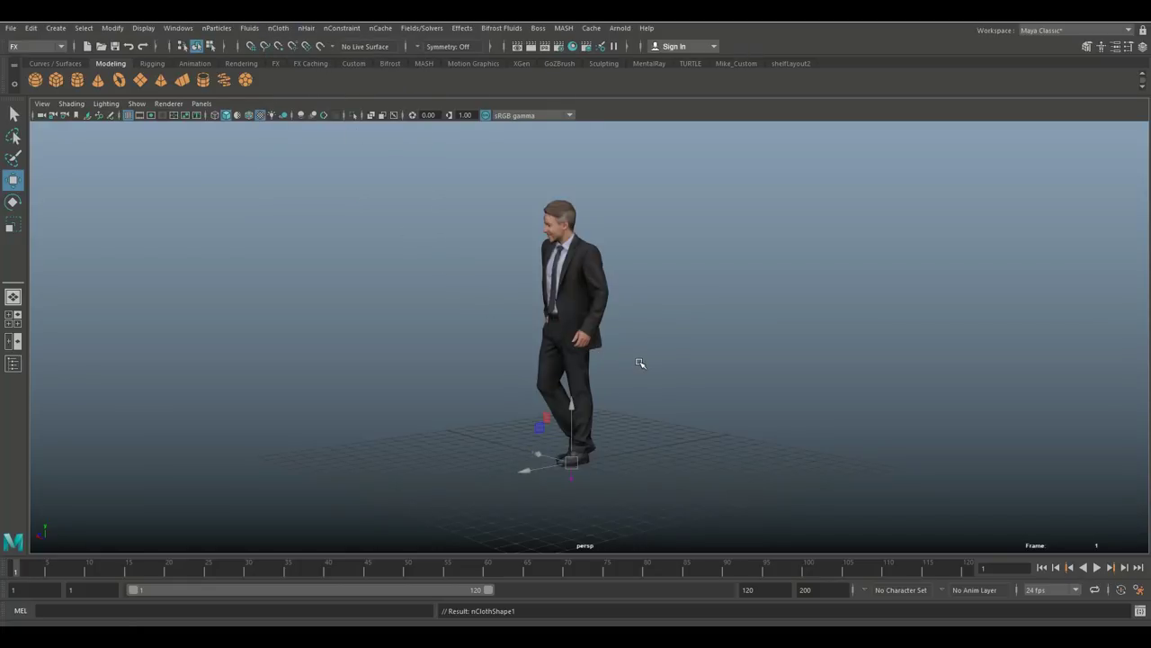
Orbit around the nCloth figure down to the grid and start editing the animation end frame.
{"action": "scroll", "coordinate": [644, 375], "scroll_direction": "up", "scroll_amount": 2}
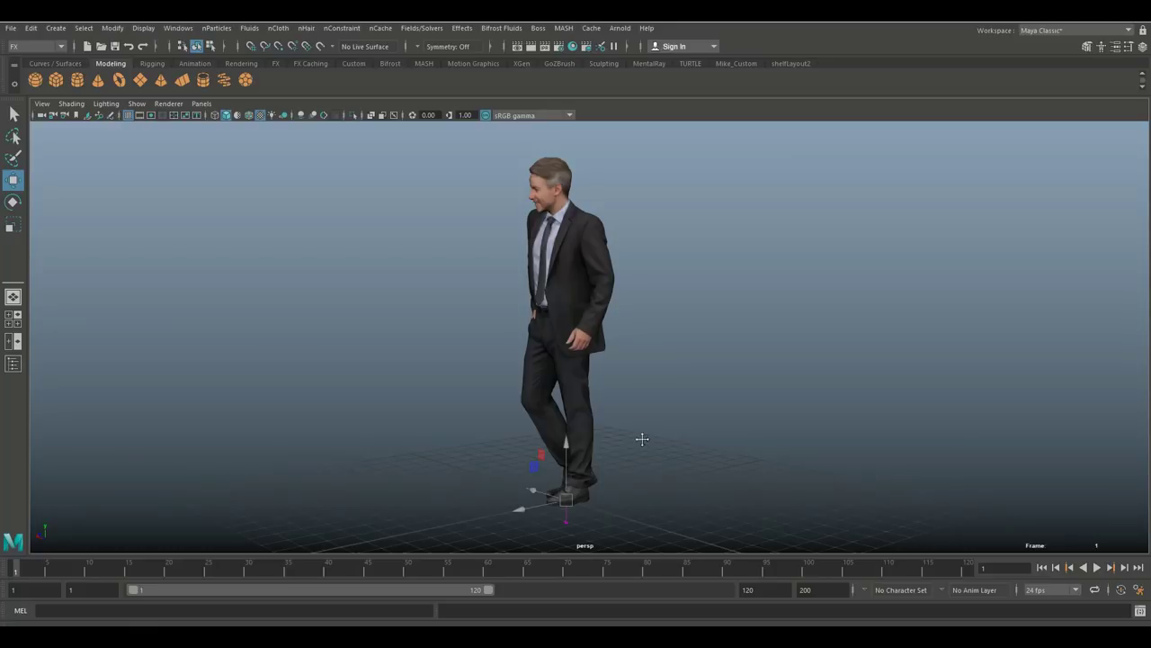
{"action": "left_click_drag", "start_coordinate": [642, 439], "coordinate": [682, 407], "text": "alt"}
{"action": "scroll", "coordinate": [689, 392], "scroll_direction": "down", "scroll_amount": 2}
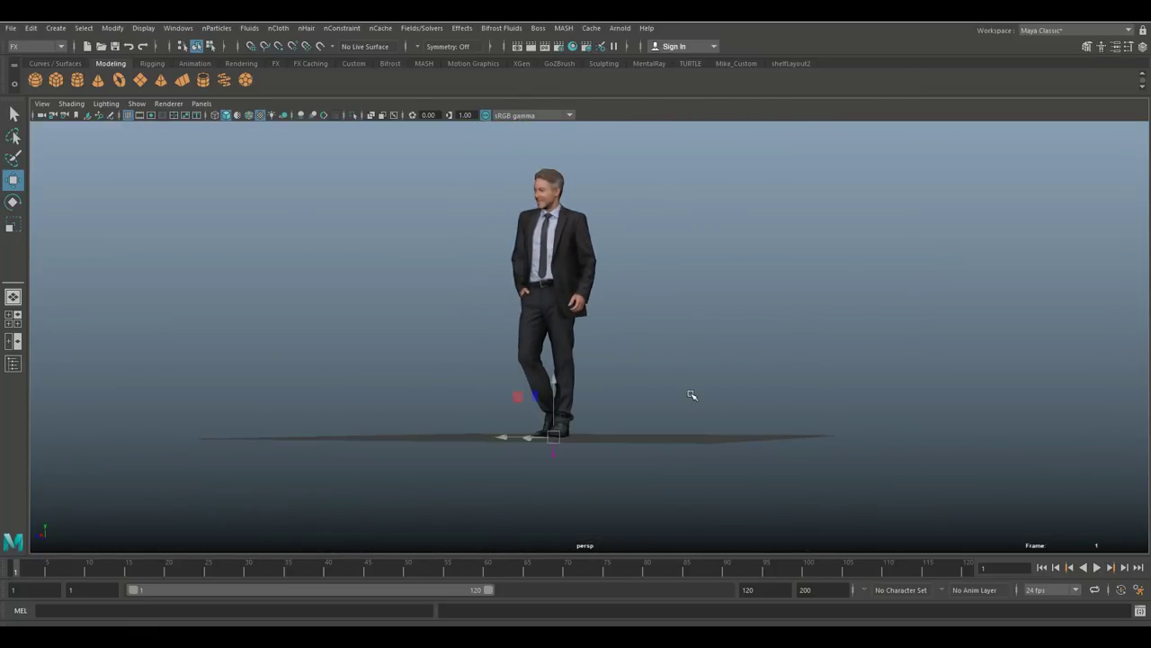
{"action": "left_click_drag", "start_coordinate": [710, 356], "coordinate": [679, 386], "text": "alt"}
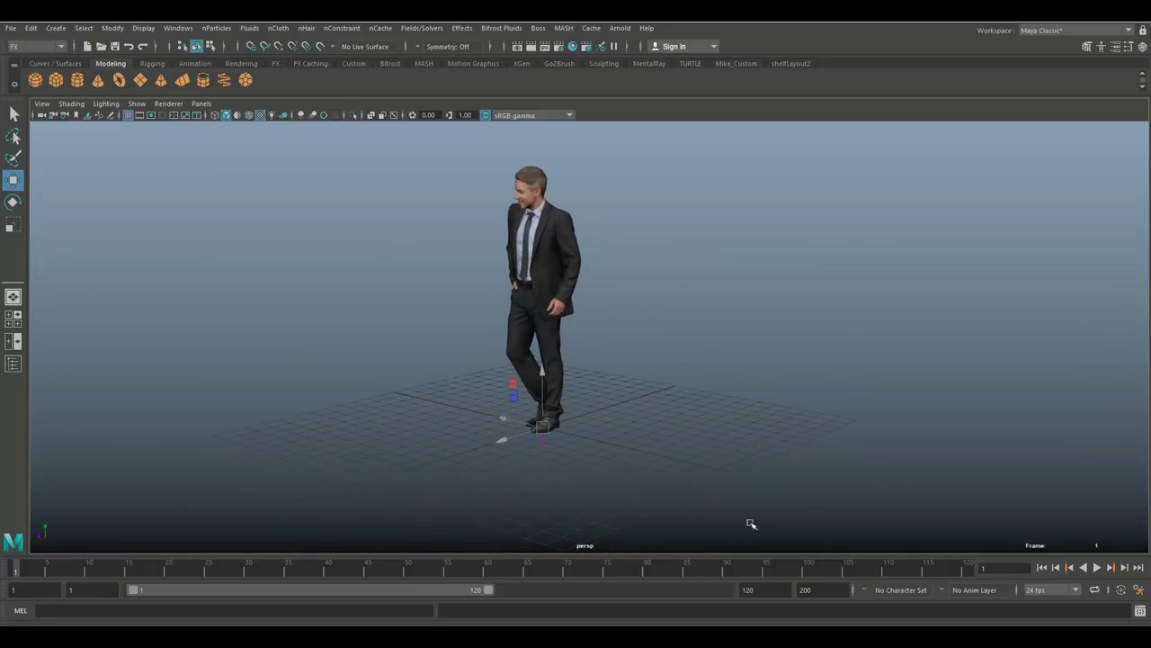
{"action": "left_click", "coordinate": [771, 595]}
Set the end frame to 2000, run a short test playback, then return to frame 1.
{"action": "left_click", "coordinate": [818, 590]}
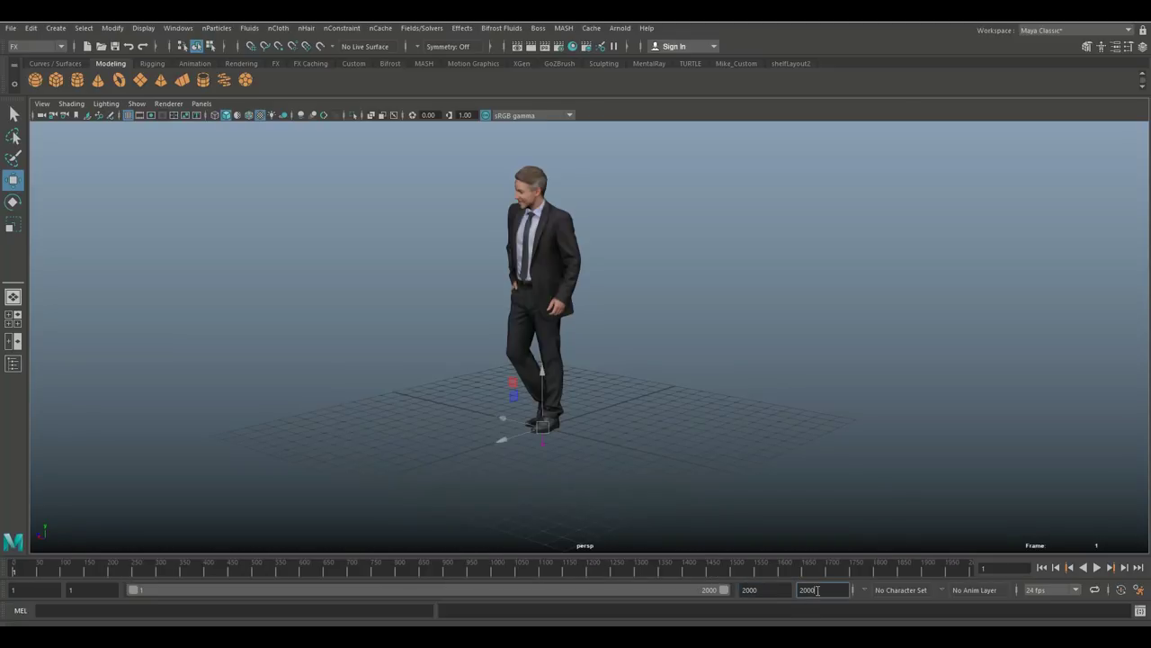
{"action": "left_click", "coordinate": [1096, 568]}
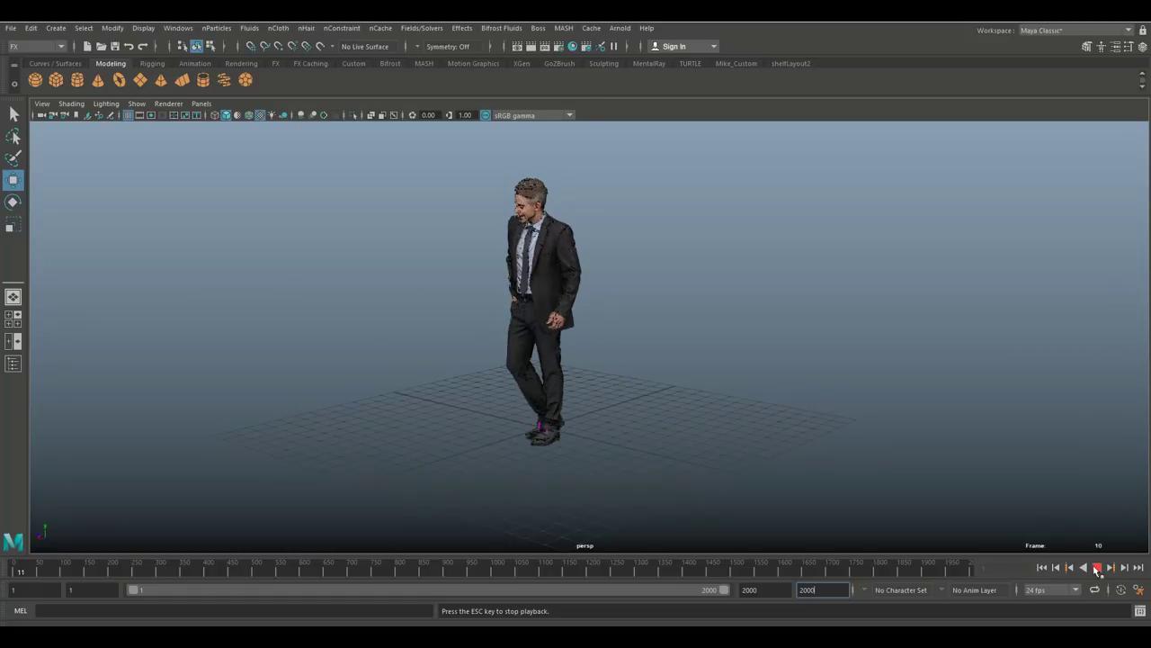
{"action": "key", "text": "Escape"}
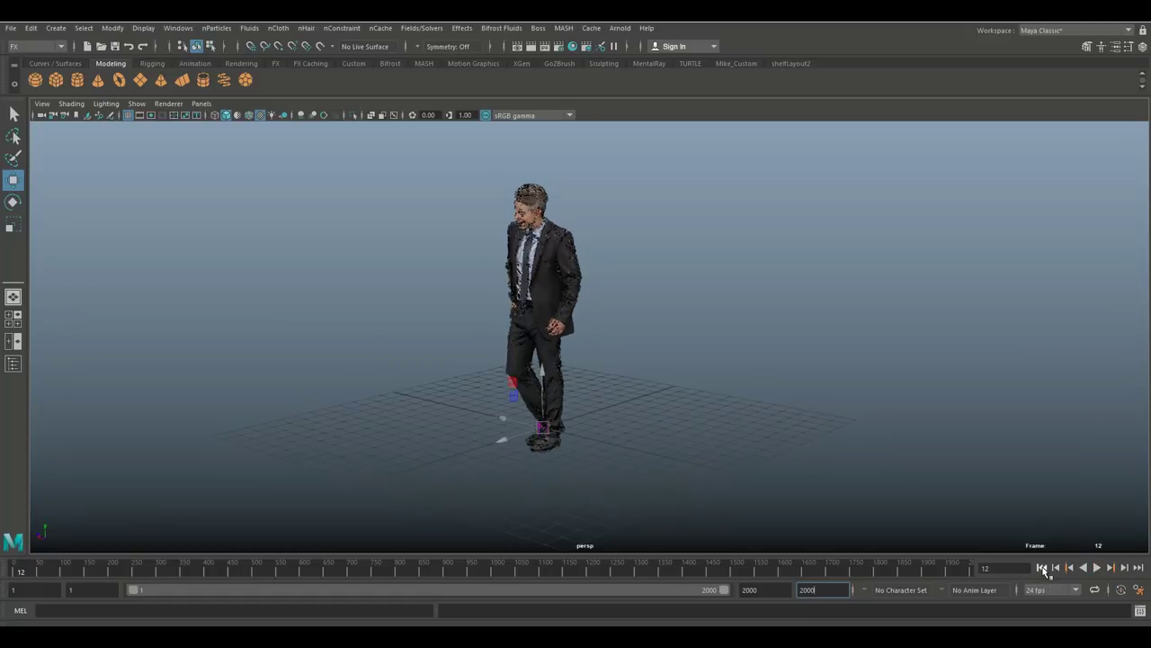
{"action": "left_click", "coordinate": [1042, 567]}
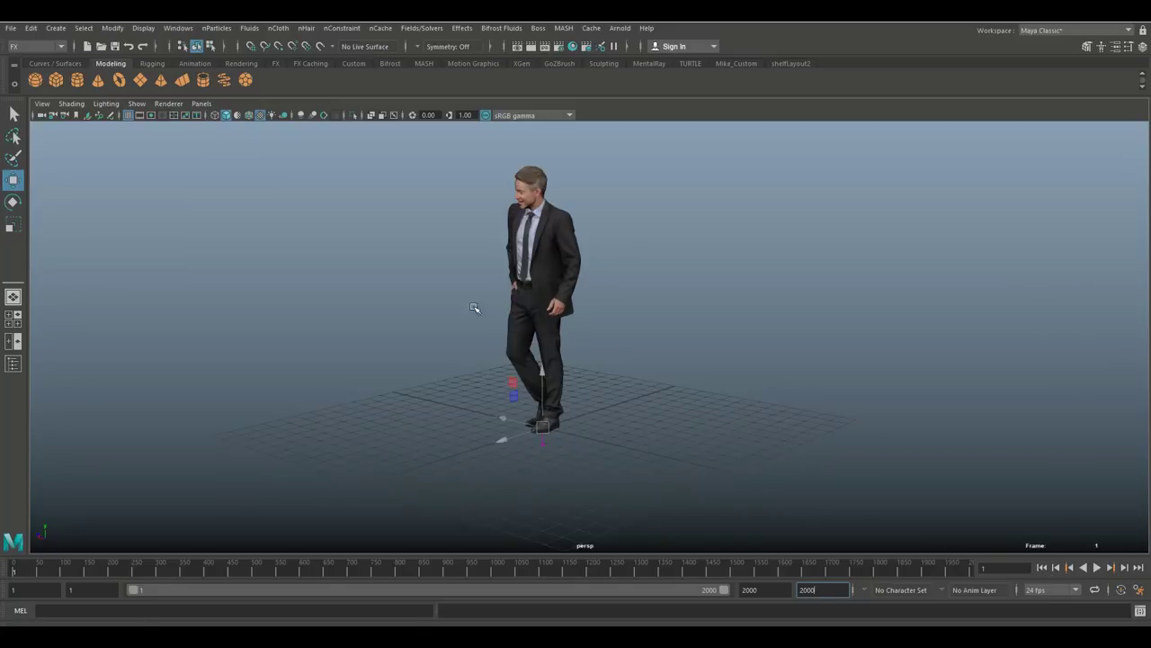
{"action": "key", "text": "Return"}
Select the nCloth mesh and drag nucleus1's Gravity from 9.890 down to 0.
{"action": "left_click", "coordinate": [552, 262]}
{"action": "key", "text": "ctrl+a"}
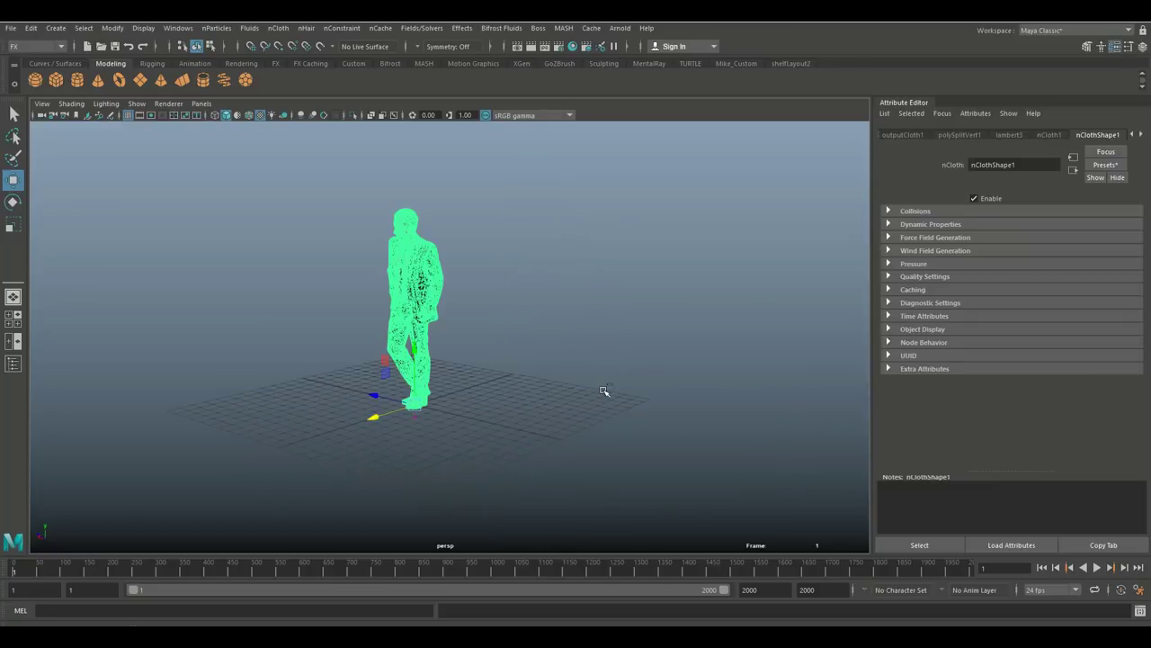
{"action": "left_click", "coordinate": [1051, 135]}
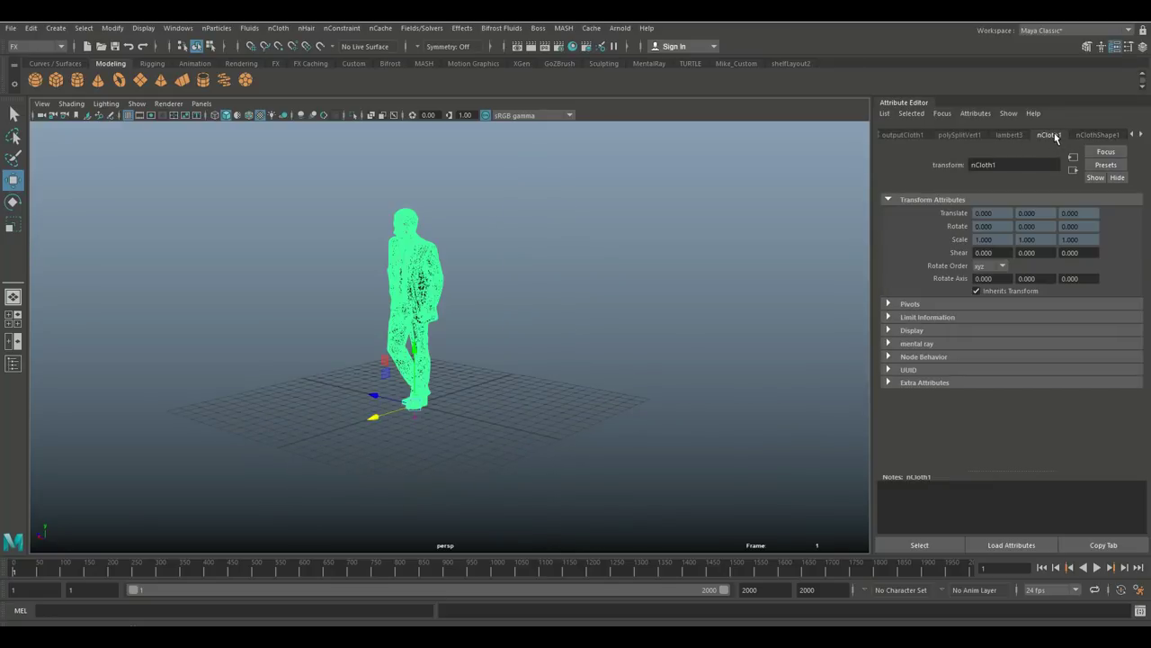
{"action": "left_click", "coordinate": [1140, 135]}
{"action": "left_click", "coordinate": [1112, 135]}
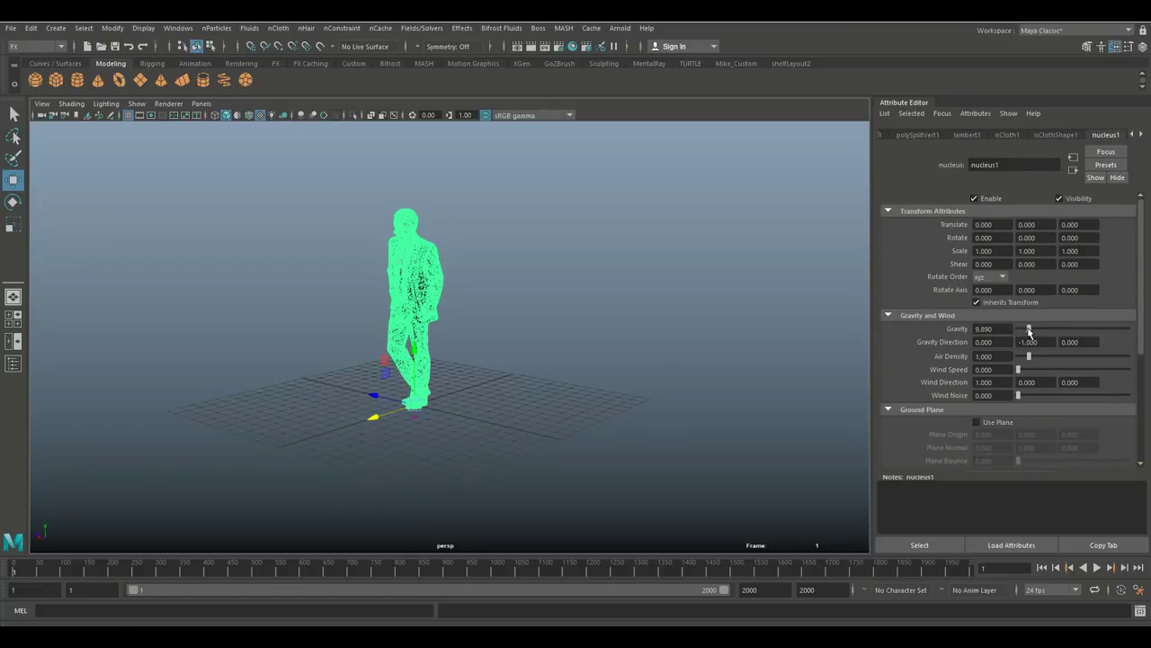
{"action": "left_click_drag", "start_coordinate": [1030, 329], "coordinate": [1002, 330]}
Deselect, orbit, then reselect the nCloth character mesh to show its nClothShape attributes.
{"action": "left_click", "coordinate": [505, 415]}
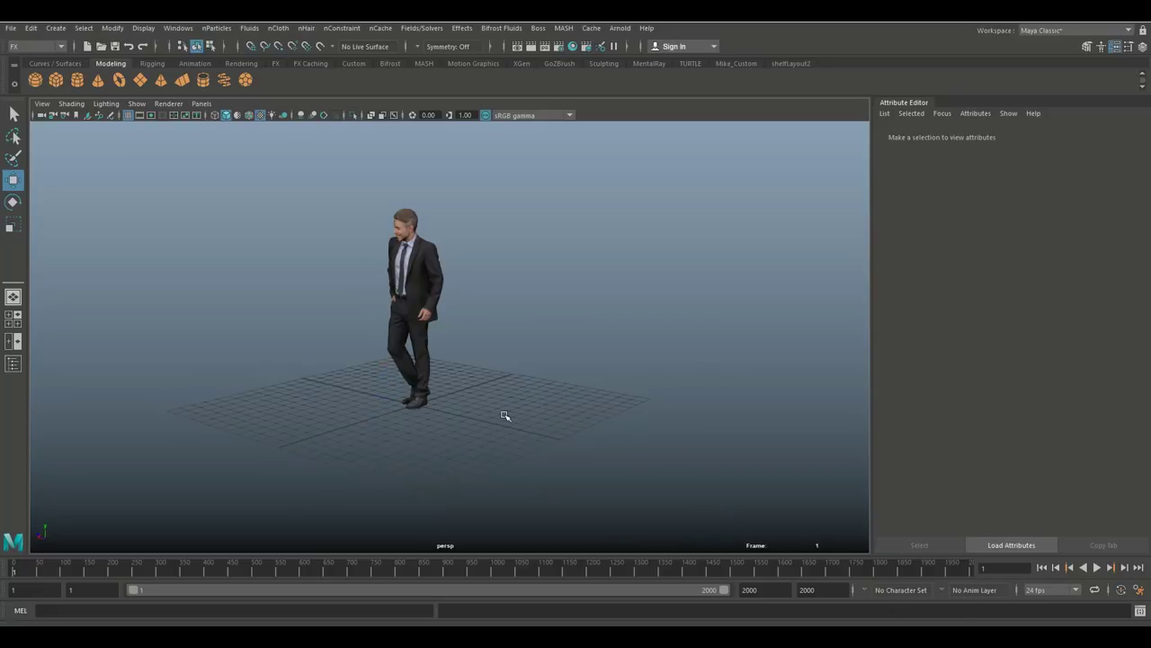
{"action": "left_click_drag", "start_coordinate": [523, 410], "coordinate": [549, 424], "text": "alt"}
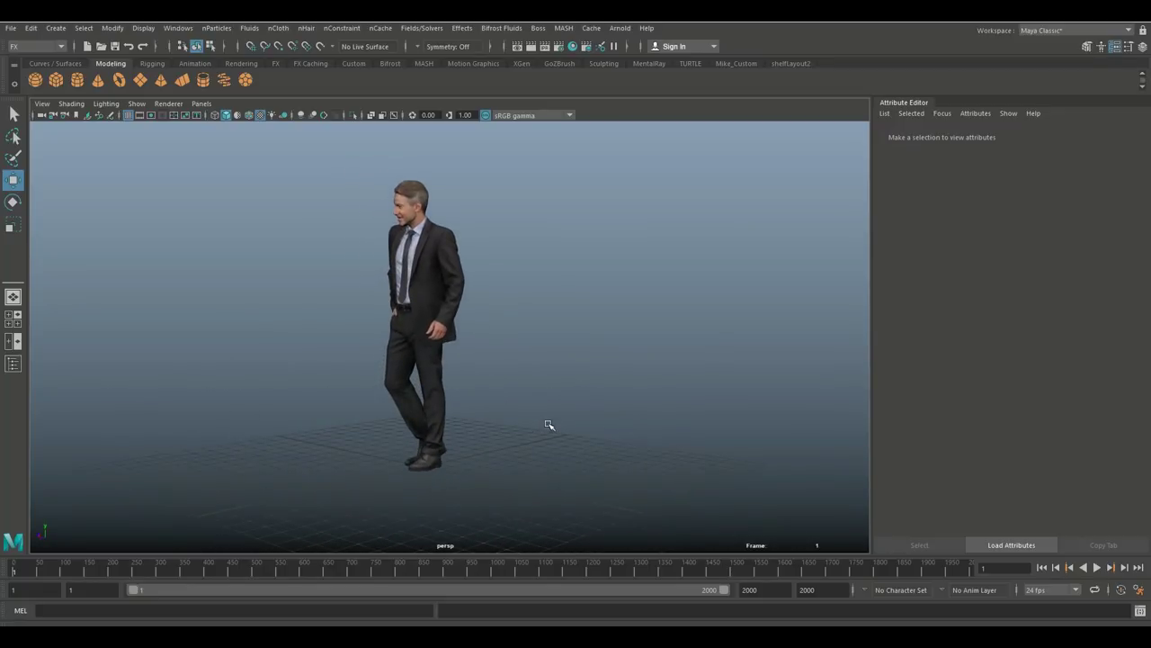
{"action": "left_click_drag", "start_coordinate": [357, 180], "coordinate": [428, 408]}
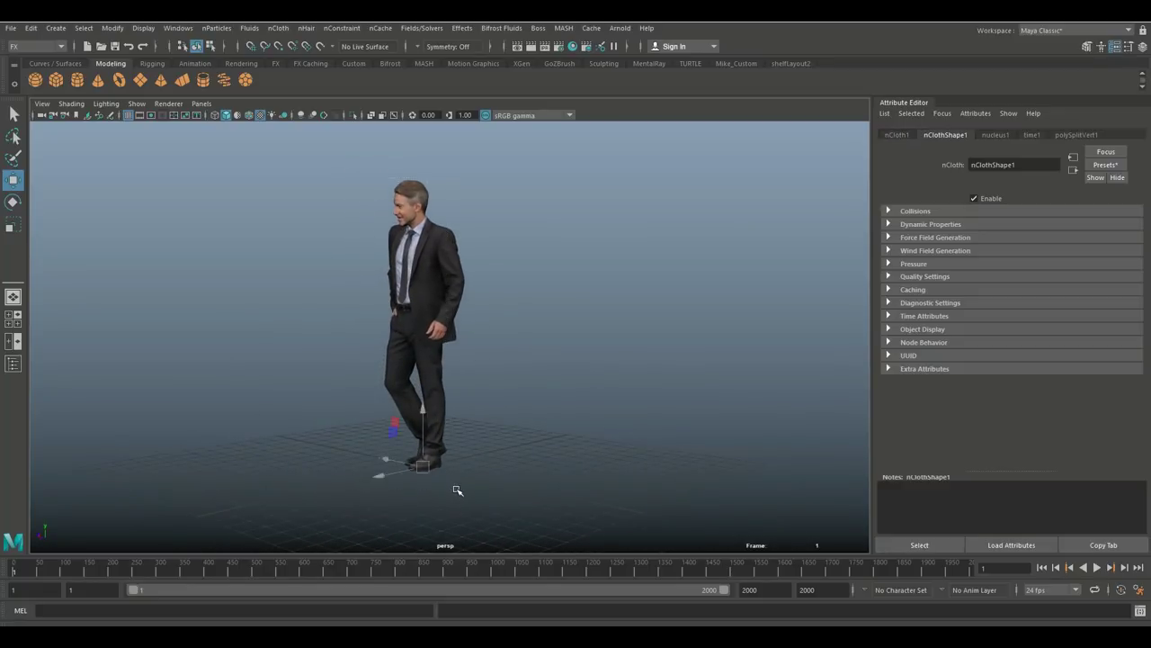
{"action": "left_click", "coordinate": [462, 299]}
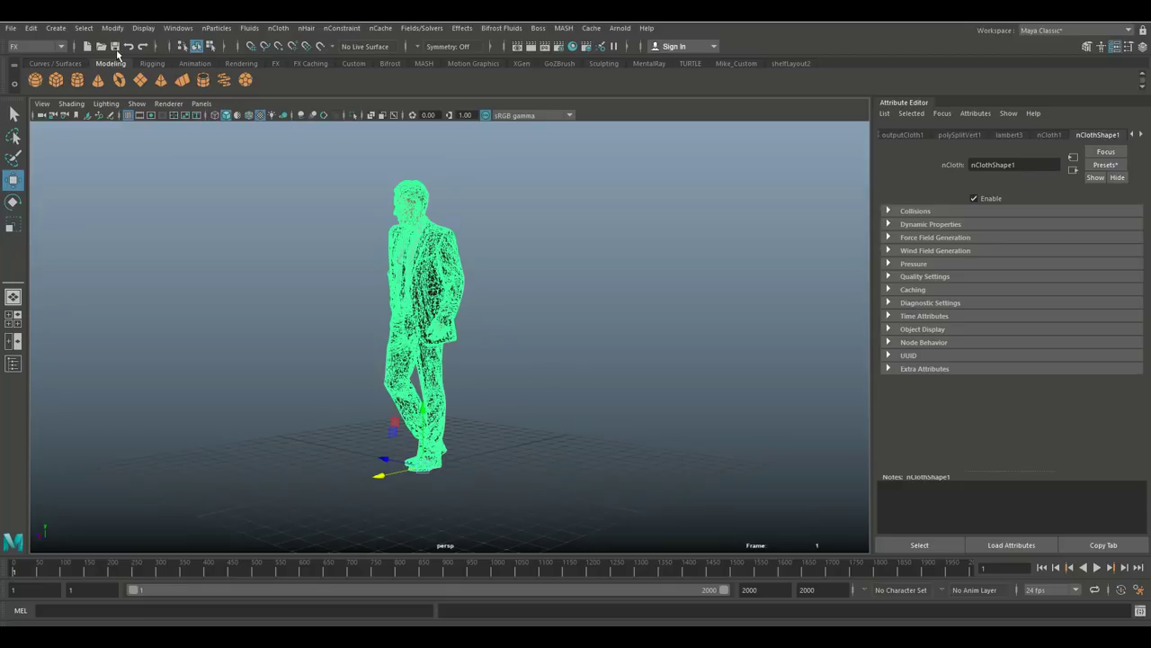
{"action": "left_click", "coordinate": [420, 29]}
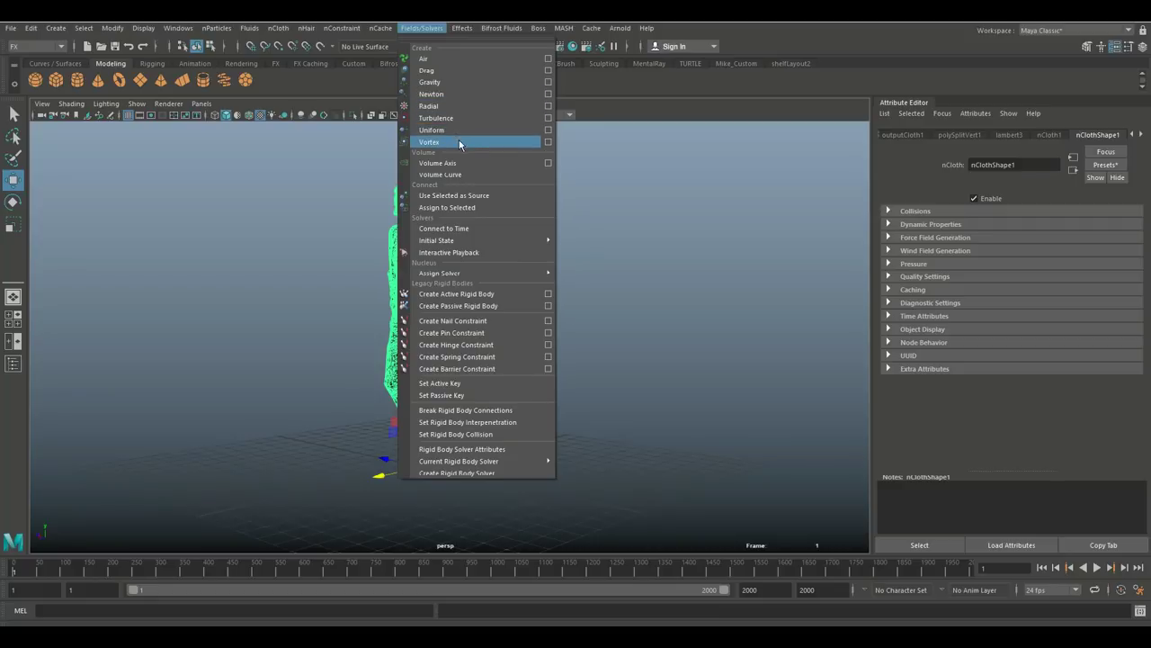
Create a vortex field from default-reset Vortex options, magnitude 5 on the Y axis.
{"action": "left_click", "coordinate": [548, 143]}
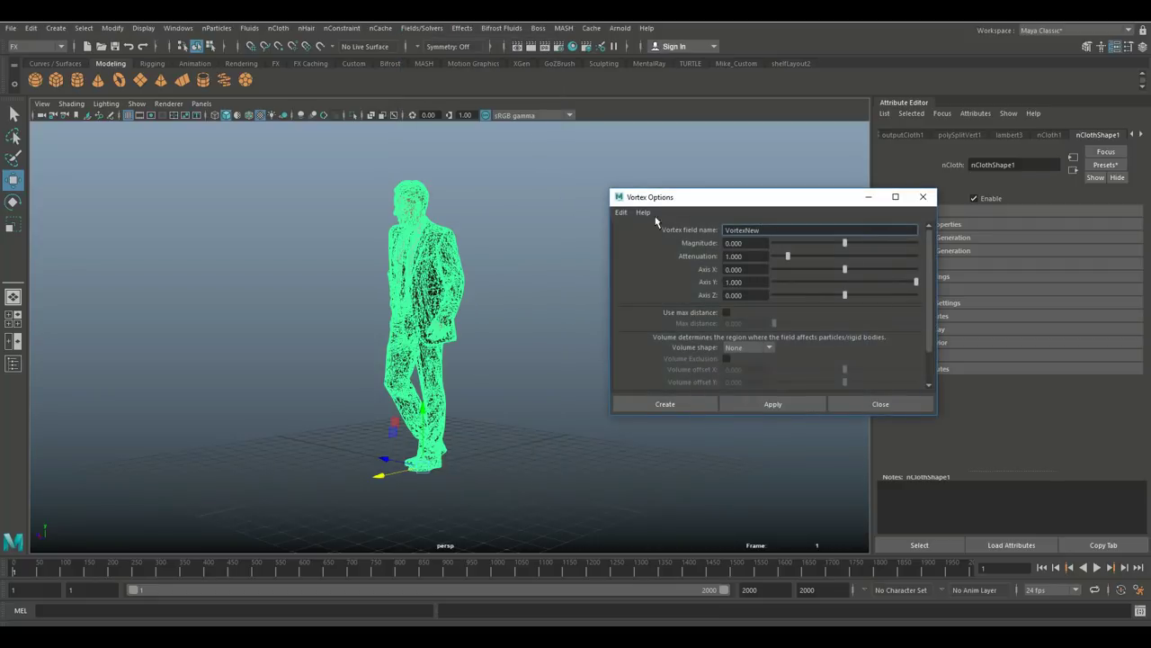
{"action": "left_click", "coordinate": [621, 212]}
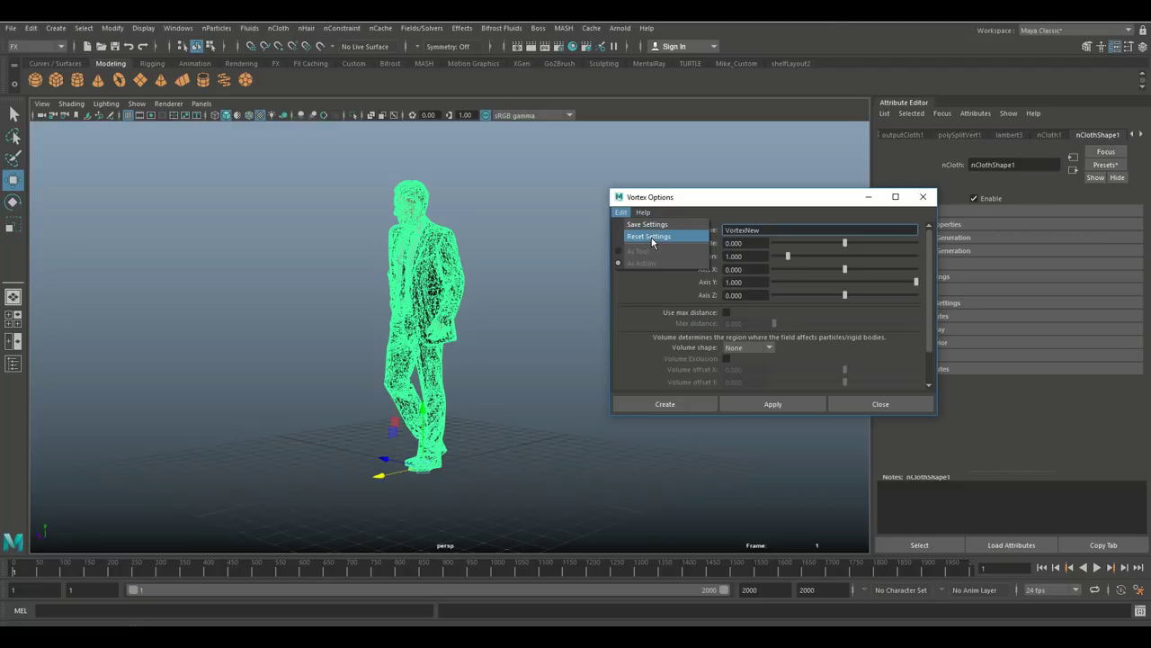
{"action": "left_click", "coordinate": [651, 237]}
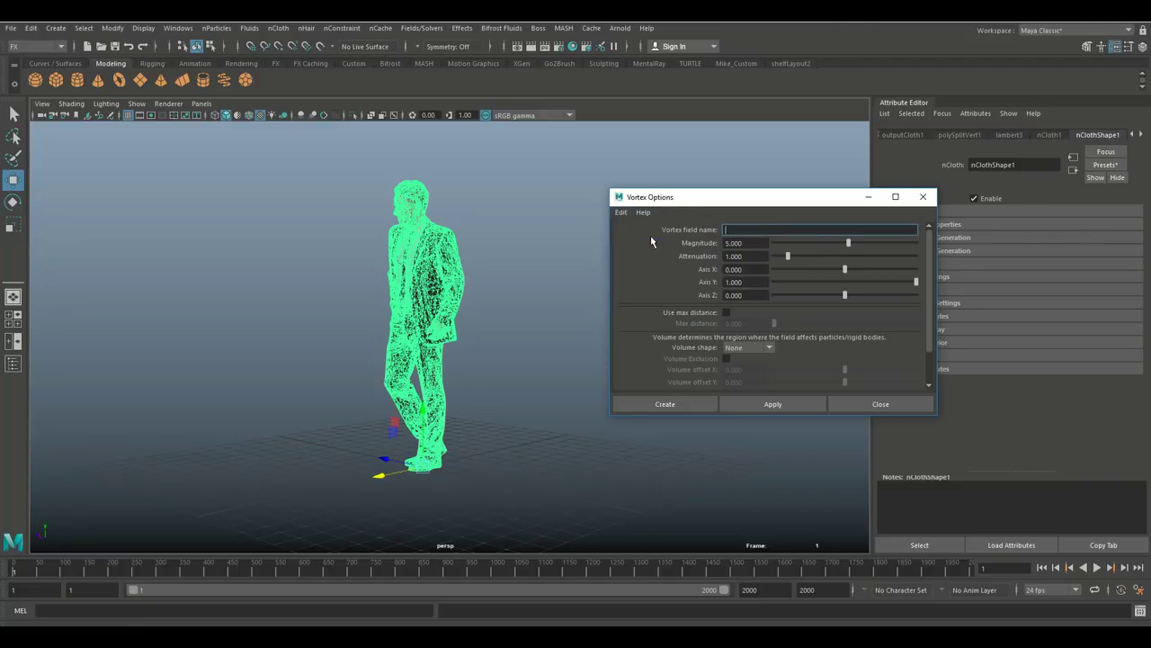
{"action": "left_click", "coordinate": [772, 404]}
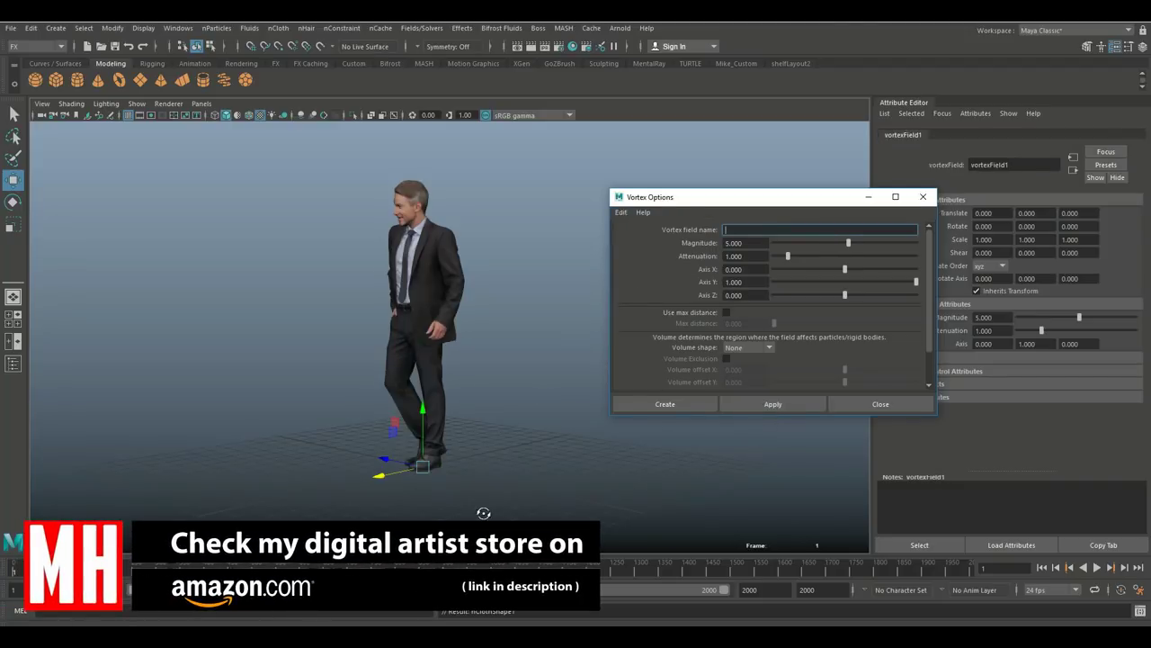
Move vortexField1 above the character to about X -6.501, Y 14.459.
{"action": "left_click_drag", "start_coordinate": [483, 513], "coordinate": [414, 510], "text": "alt"}
{"action": "left_click_drag", "start_coordinate": [363, 477], "coordinate": [480, 478]}
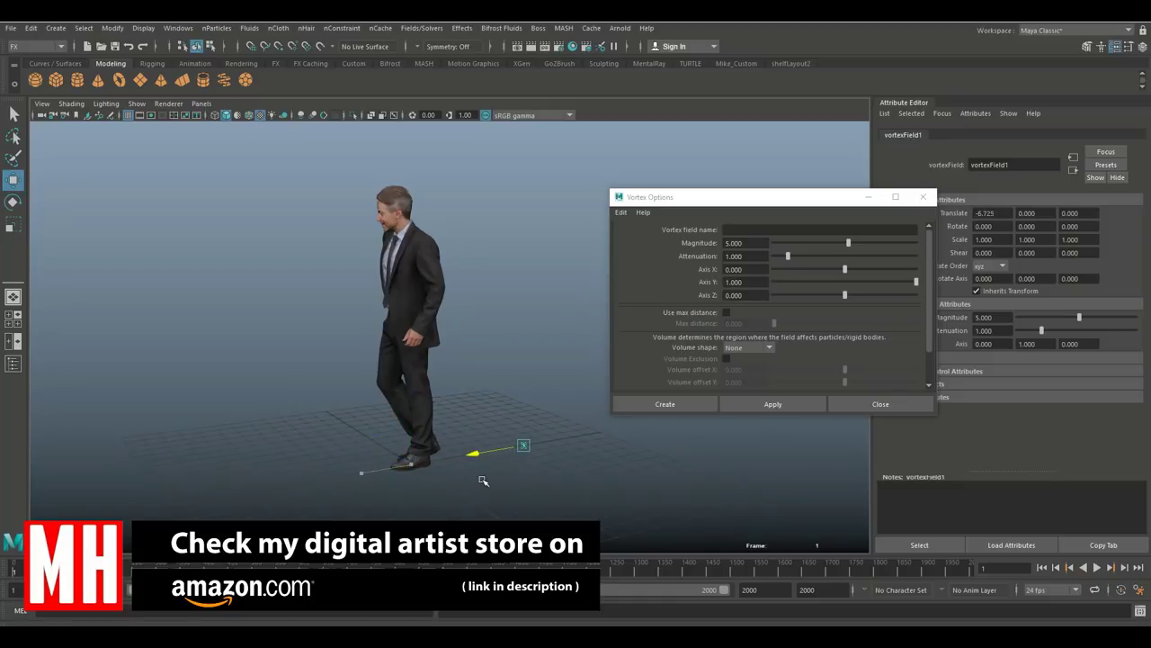
{"action": "left_click_drag", "start_coordinate": [526, 405], "coordinate": [467, 115]}
{"action": "left_click_drag", "start_coordinate": [464, 230], "coordinate": [387, 373], "text": "alt"}
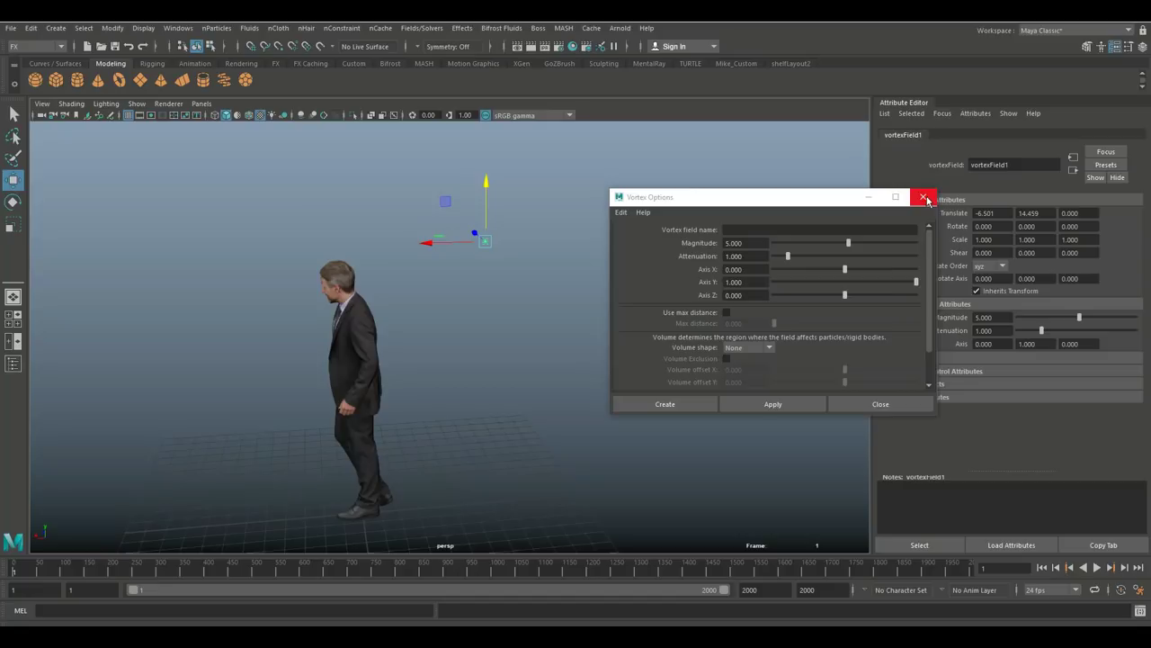
Close Vortex Options and move the field beside the head to 0.496, 13.032, -4.063.
{"action": "left_click", "coordinate": [923, 197]}
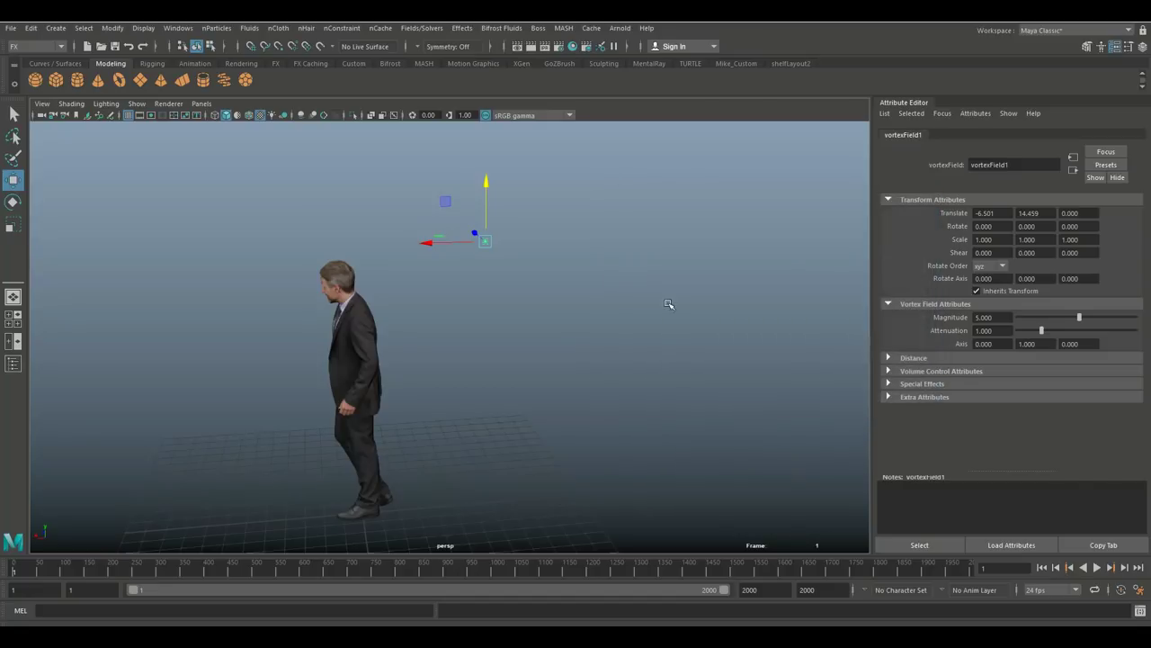
{"action": "left_click_drag", "start_coordinate": [669, 304], "coordinate": [683, 356], "text": "alt"}
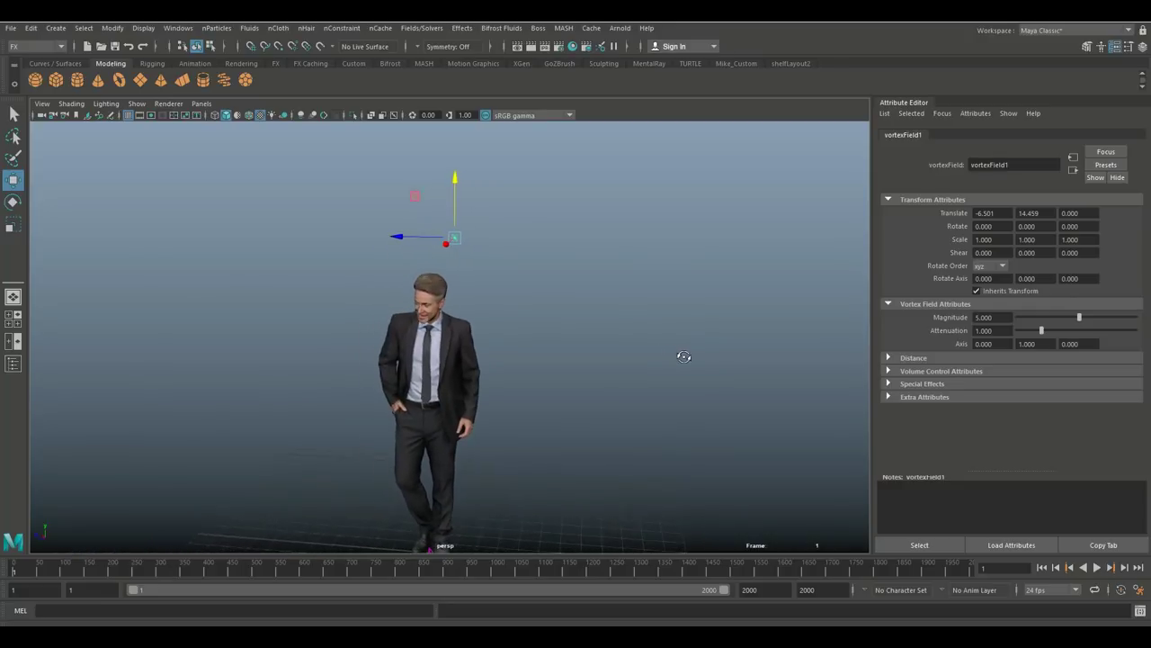
{"action": "left_click_drag", "start_coordinate": [396, 237], "coordinate": [497, 265]}
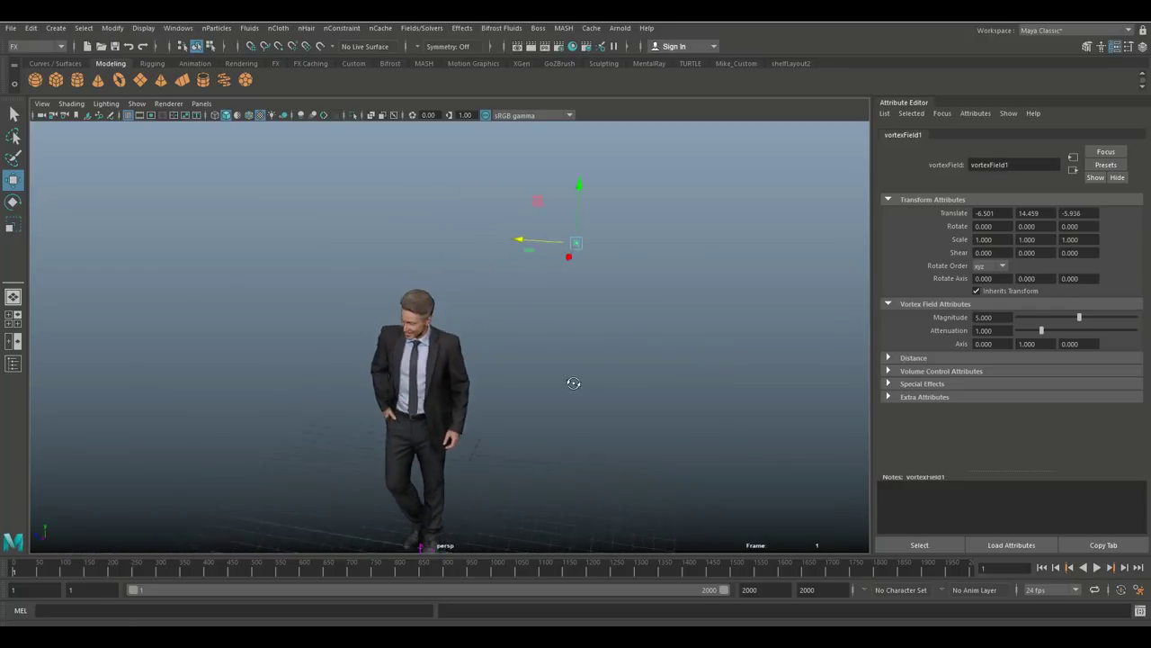
{"action": "left_click_drag", "start_coordinate": [574, 383], "coordinate": [475, 395], "text": "alt"}
{"action": "middle_click_drag", "start_coordinate": [450, 340], "coordinate": [285, 379]}
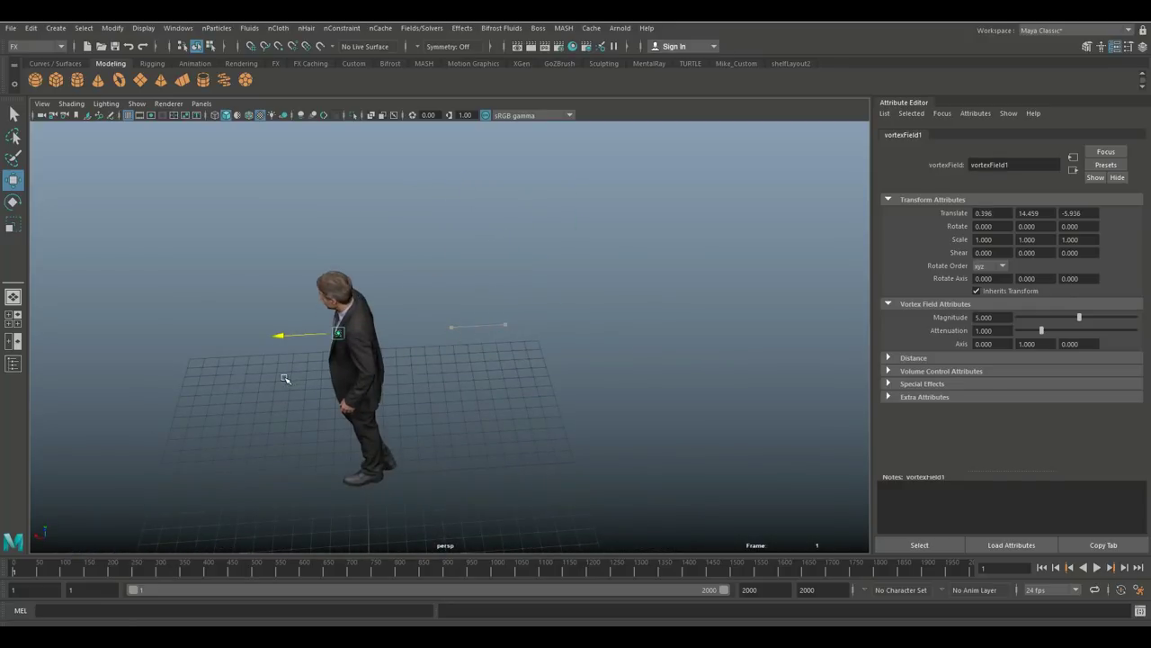
{"action": "left_click_drag", "start_coordinate": [286, 379], "coordinate": [397, 434], "text": "alt"}
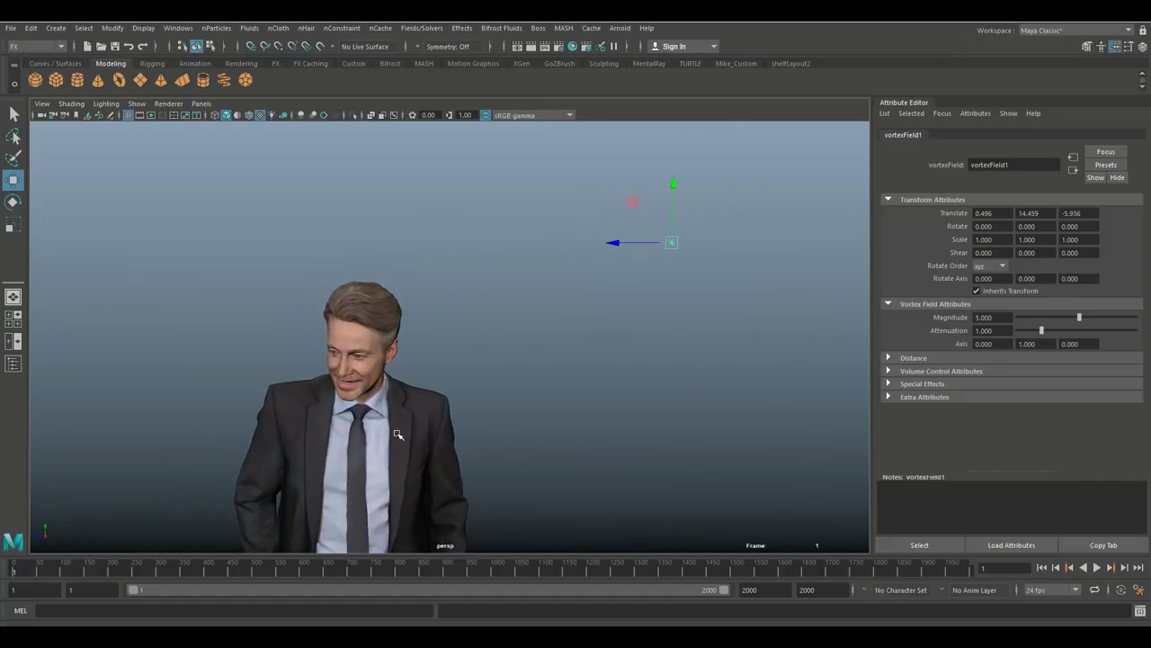
{"action": "left_click_drag", "start_coordinate": [673, 194], "coordinate": [501, 355]}
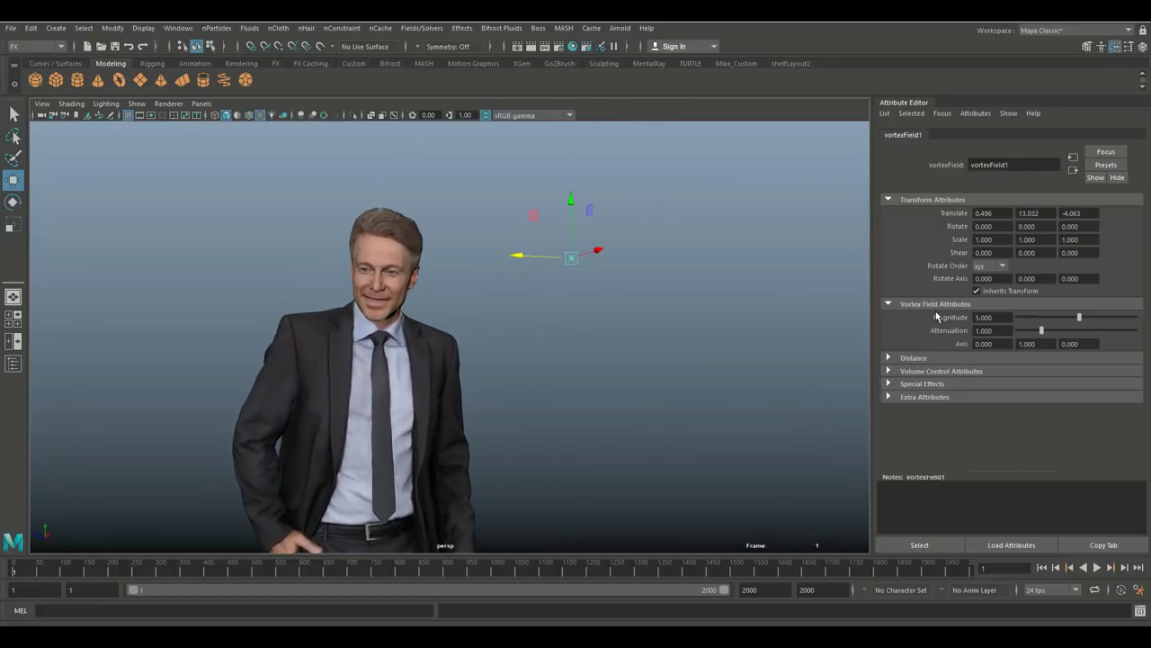
{"action": "left_click", "coordinate": [1002, 317]}
Set the vortex Magnitude to 40, test-play the shattering to frame 40, then rewind to frame 1.
{"action": "type", "text": "40"}
{"action": "key", "text": "Return"}
{"action": "left_click", "coordinate": [1096, 569]}
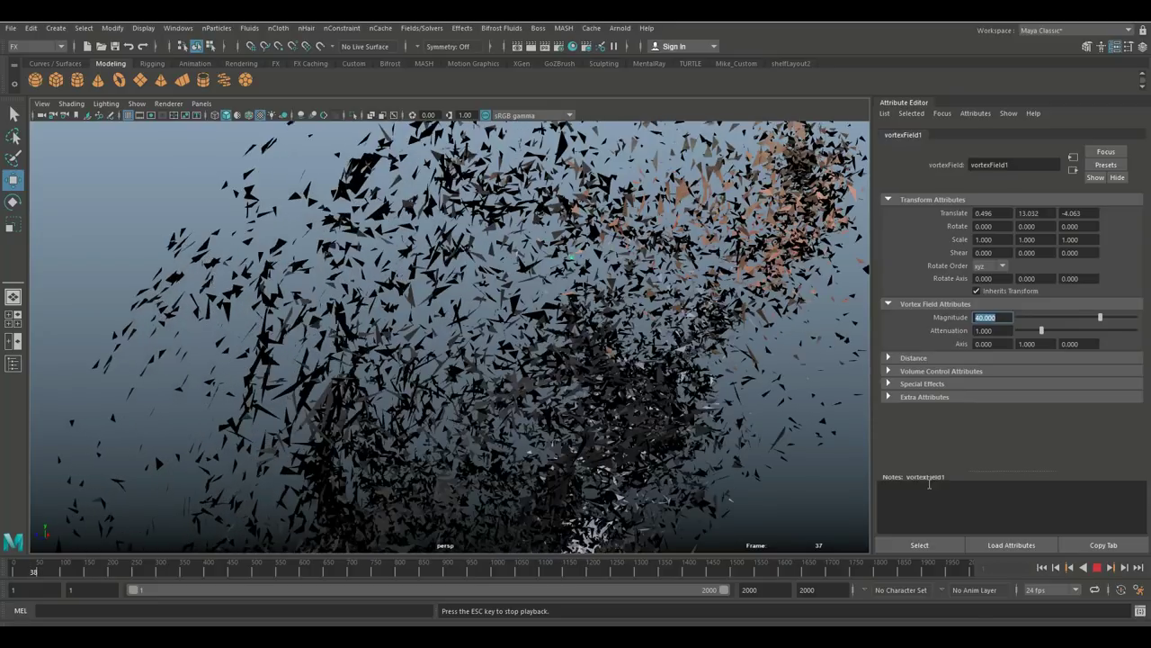
{"action": "left_click", "coordinate": [1098, 569]}
{"action": "left_click", "coordinate": [1041, 568]}
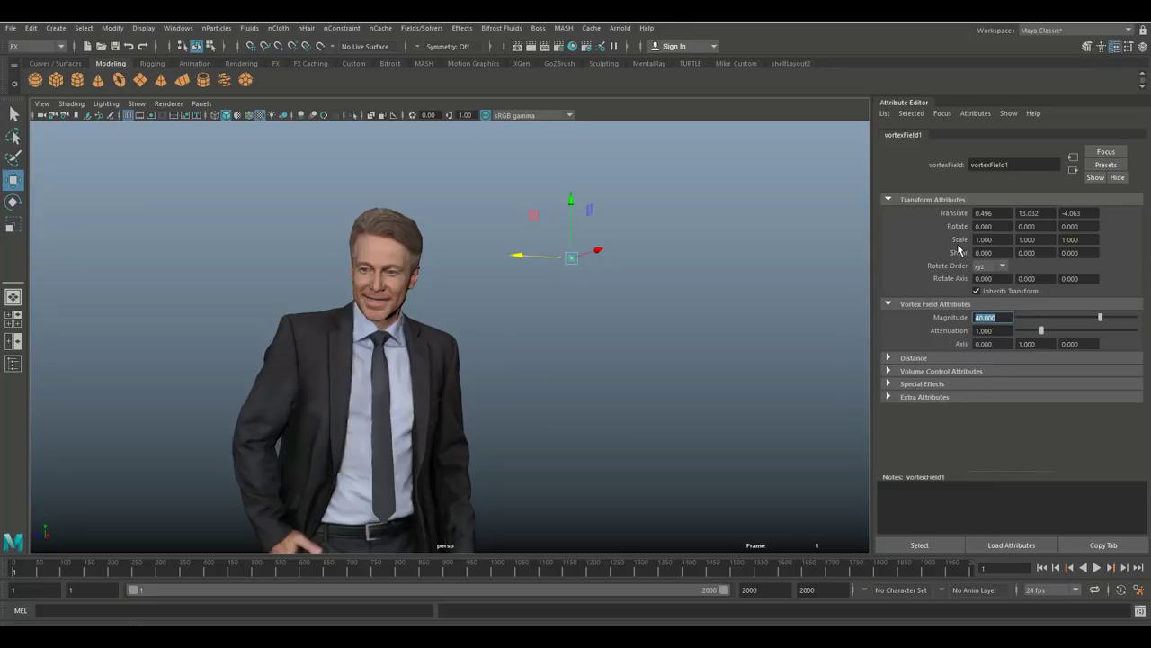
Lower the vortex Magnitude to 15, frame the head and vortex, and replay the simulation.
{"action": "type", "text": "2"}
{"action": "type", "text": "15"}
{"action": "key", "text": "Return"}
{"action": "left_click_drag", "start_coordinate": [519, 257], "coordinate": [414, 268]}
{"action": "scroll", "coordinate": [559, 438], "scroll_direction": "up", "scroll_amount": 3}
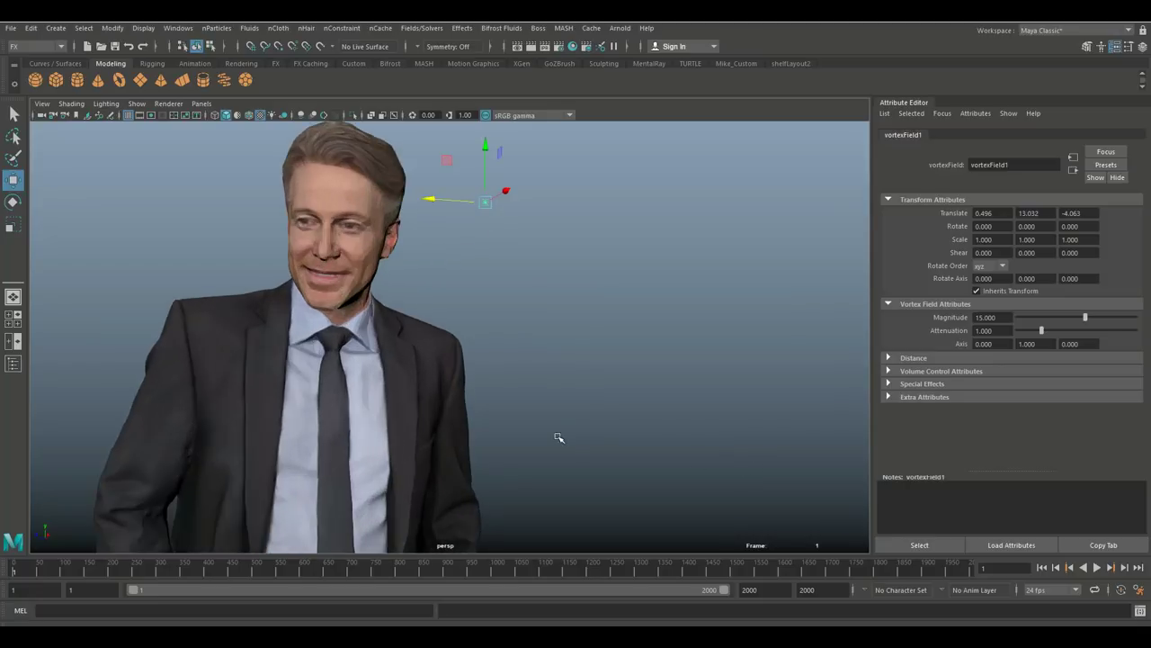
{"action": "middle_click_drag", "start_coordinate": [548, 396], "coordinate": [599, 458], "text": "alt"}
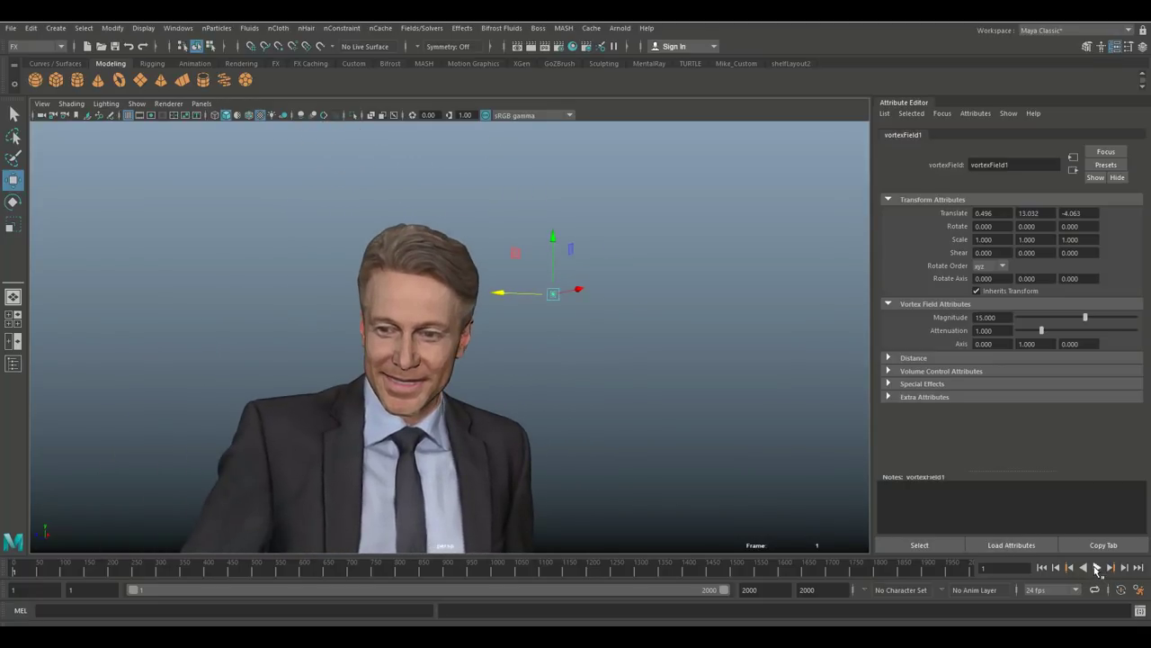
{"action": "left_click", "coordinate": [1096, 567]}
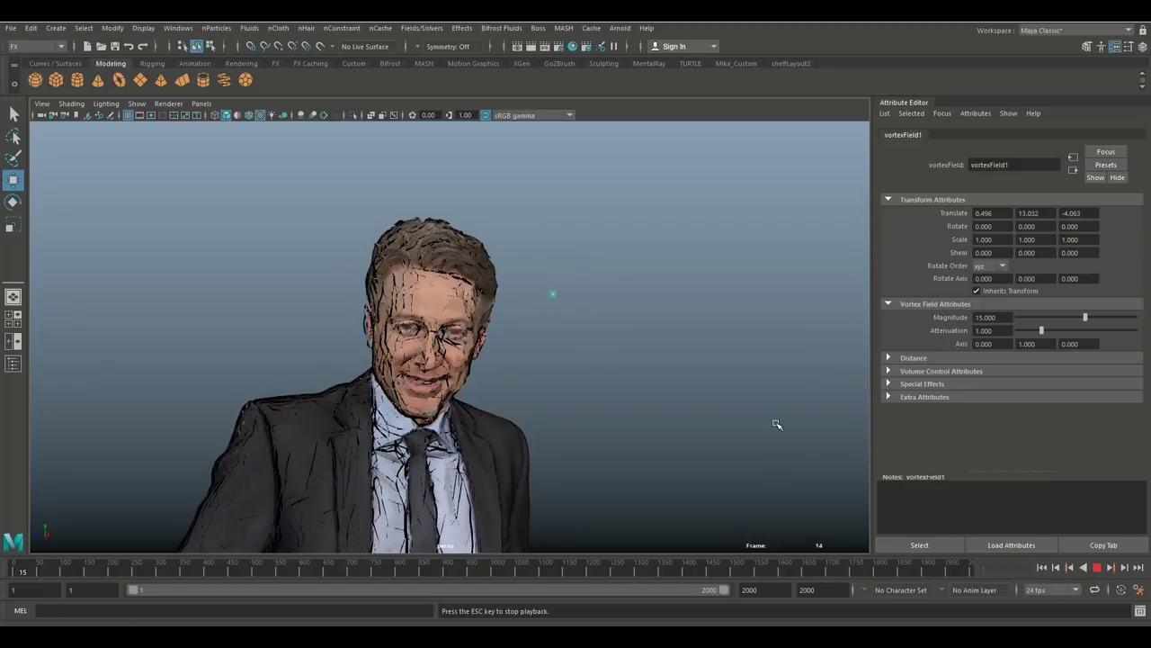
Stop playback at frame 25 and move vortexField1 along Z to -1.911, nearer the character.
{"action": "left_click", "coordinate": [1097, 567]}
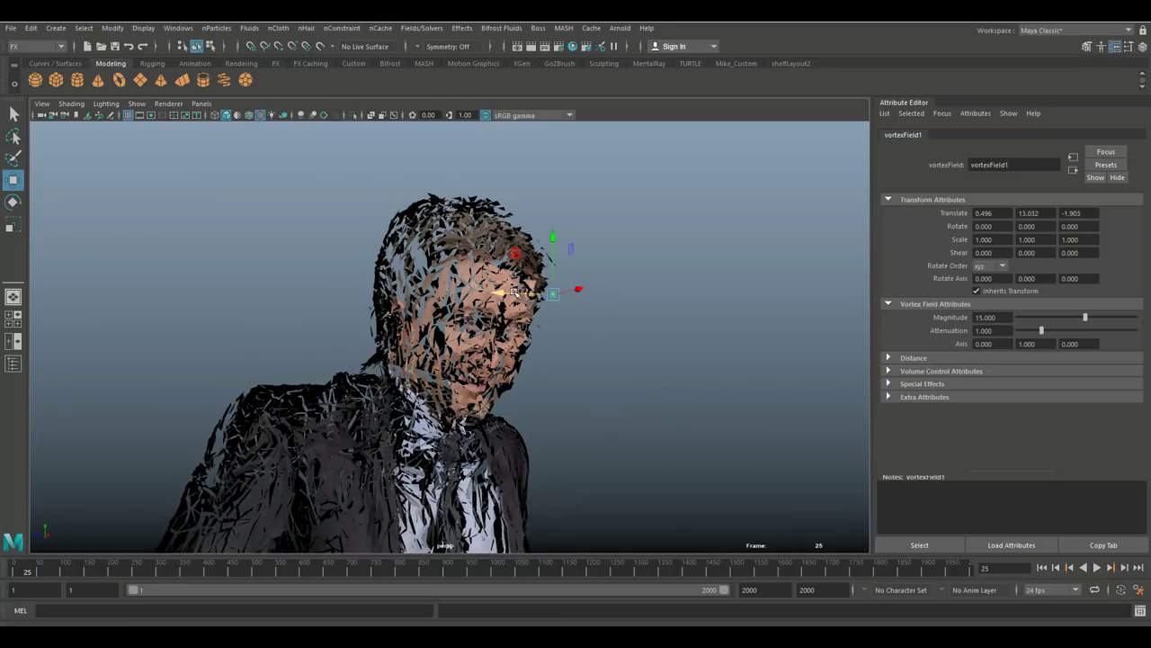
{"action": "left_click_drag", "start_coordinate": [500, 295], "coordinate": [862, 306]}
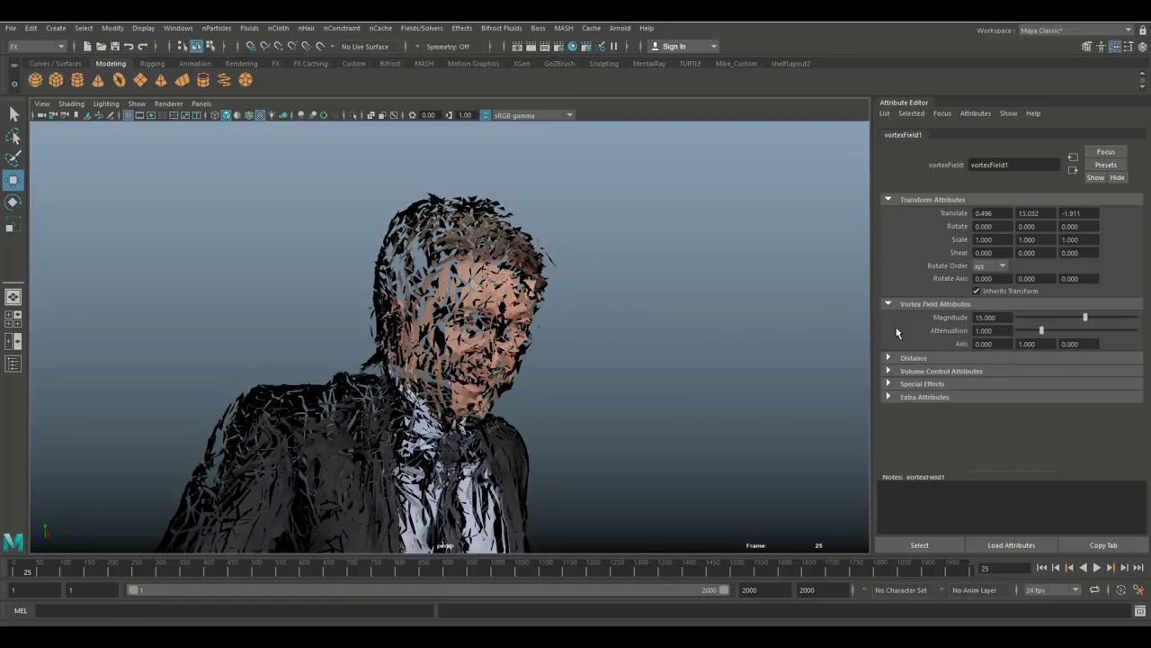